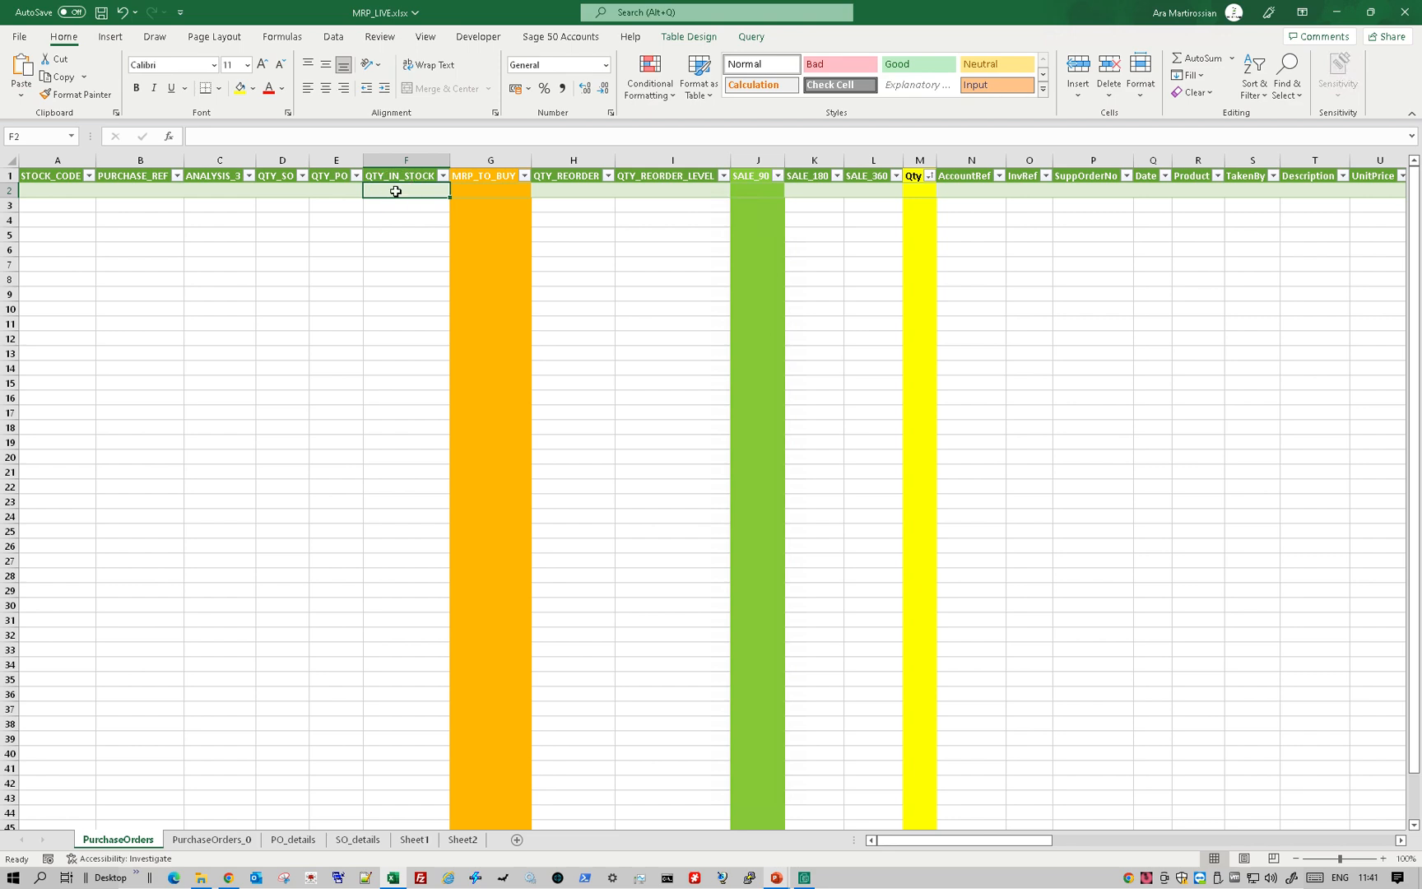
- Switch to File Explorer, open 0a. Test SO PO Excel2SageImport.xlsx to view the SalesOrders sheet, and close the workbook
click(441, 363)
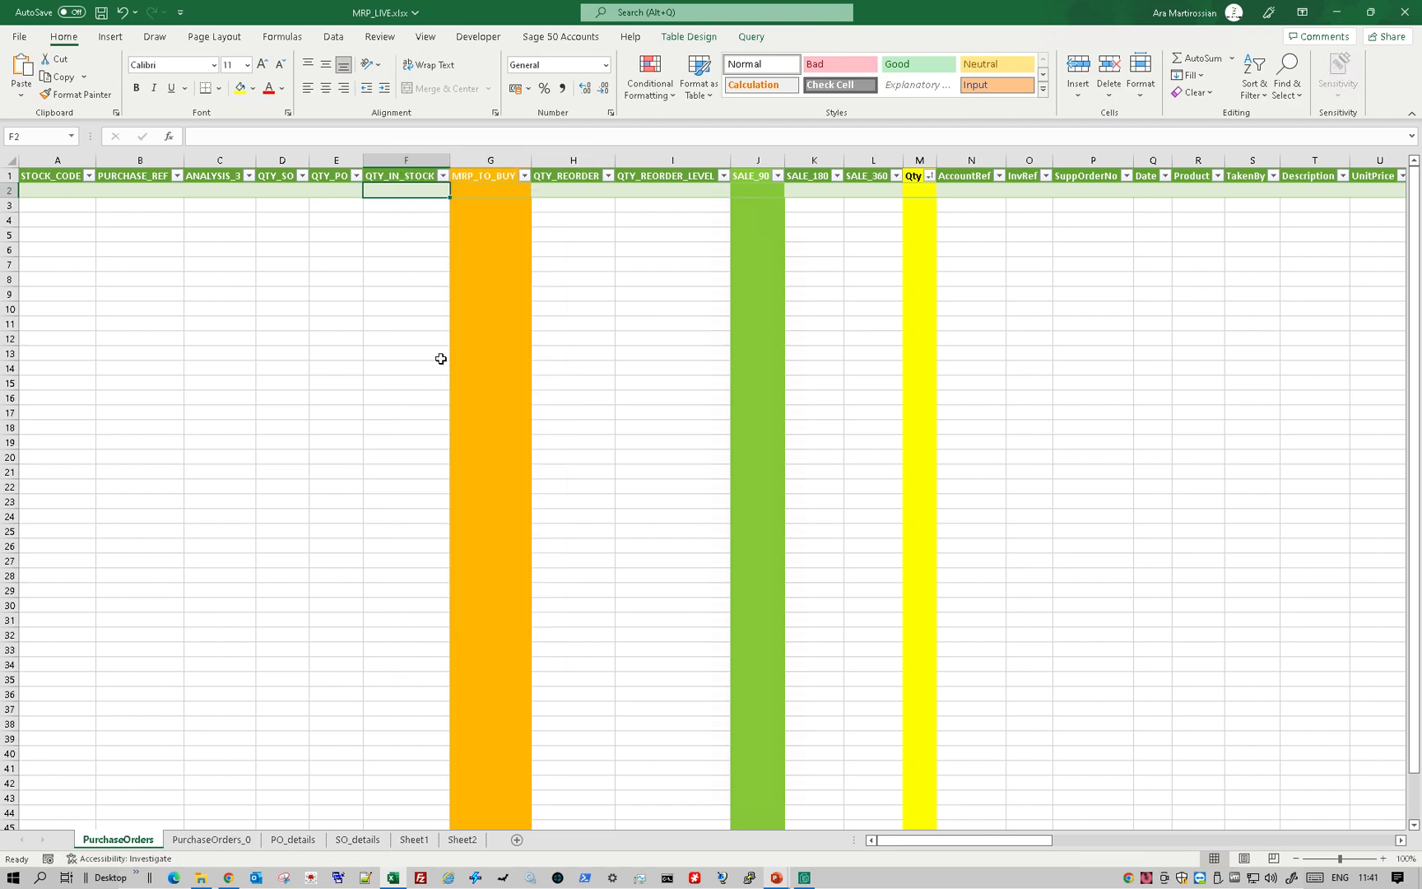
key(alt+Tab)
key(alt+Tab)
key(alt+Tab)
key(alt+Tab)
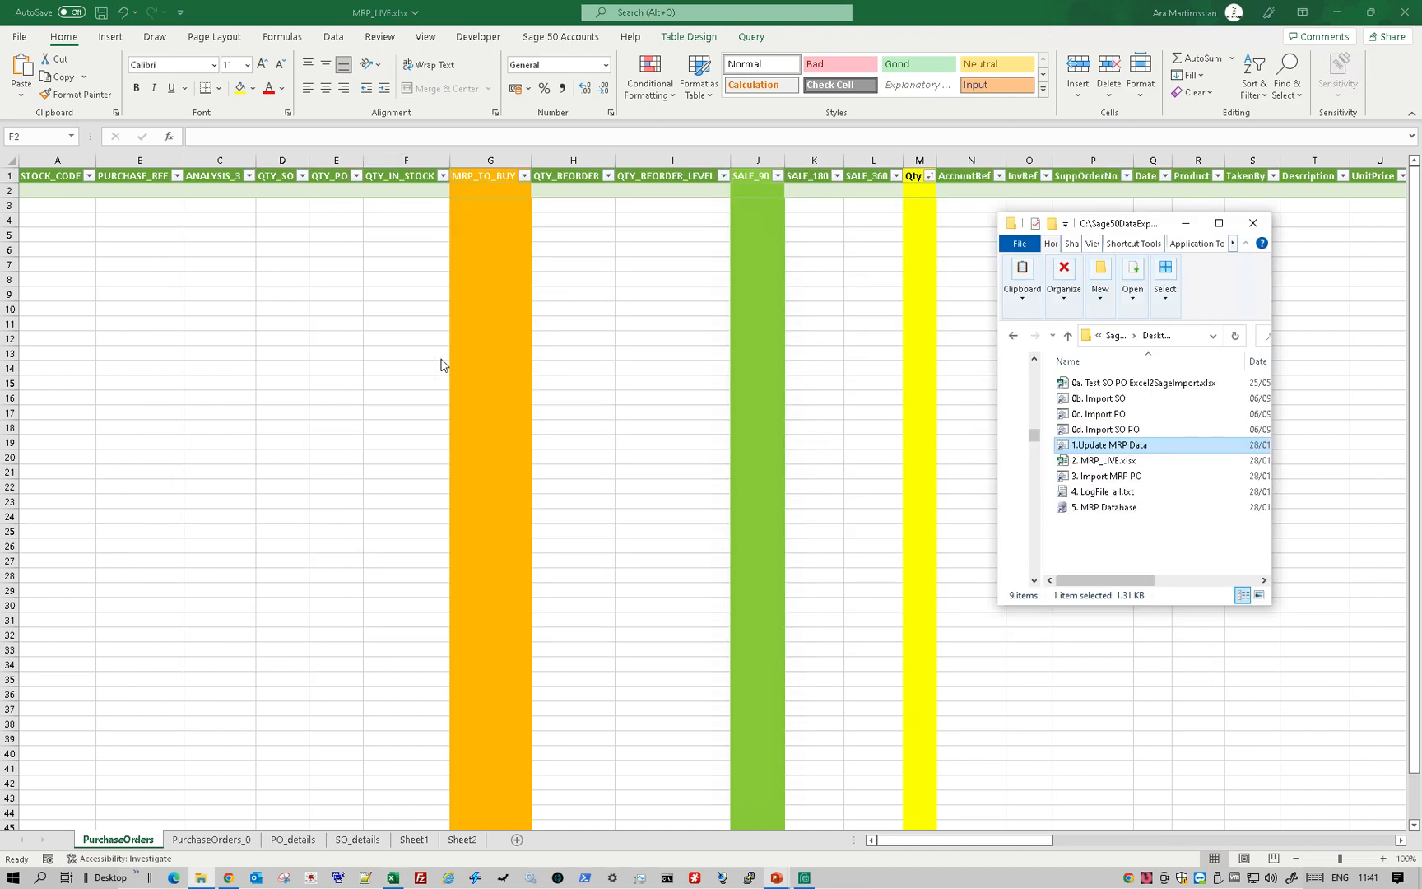
click(1133, 385)
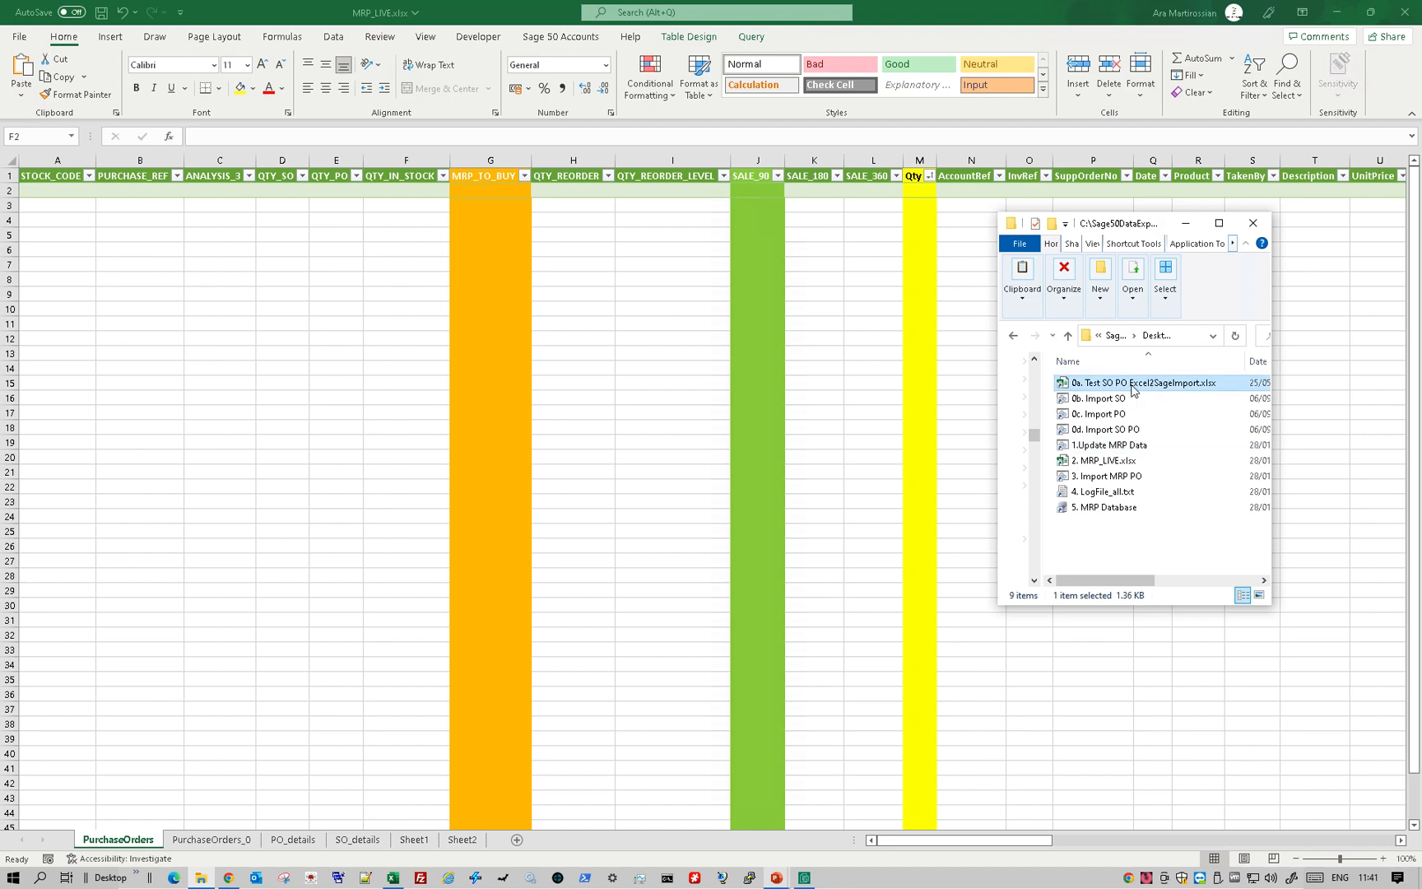
double_click(1133, 385)
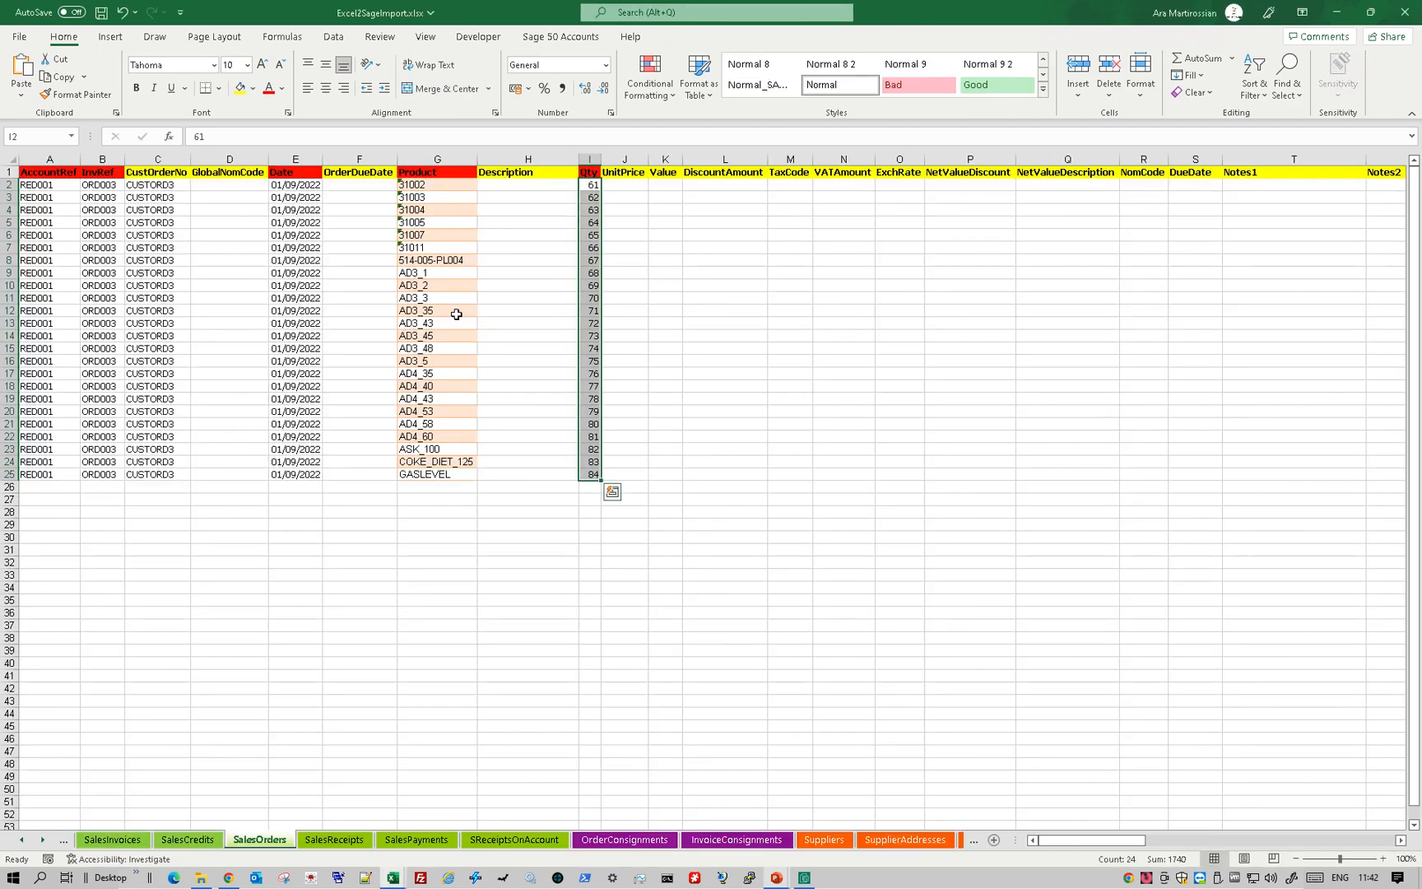
click(1404, 12)
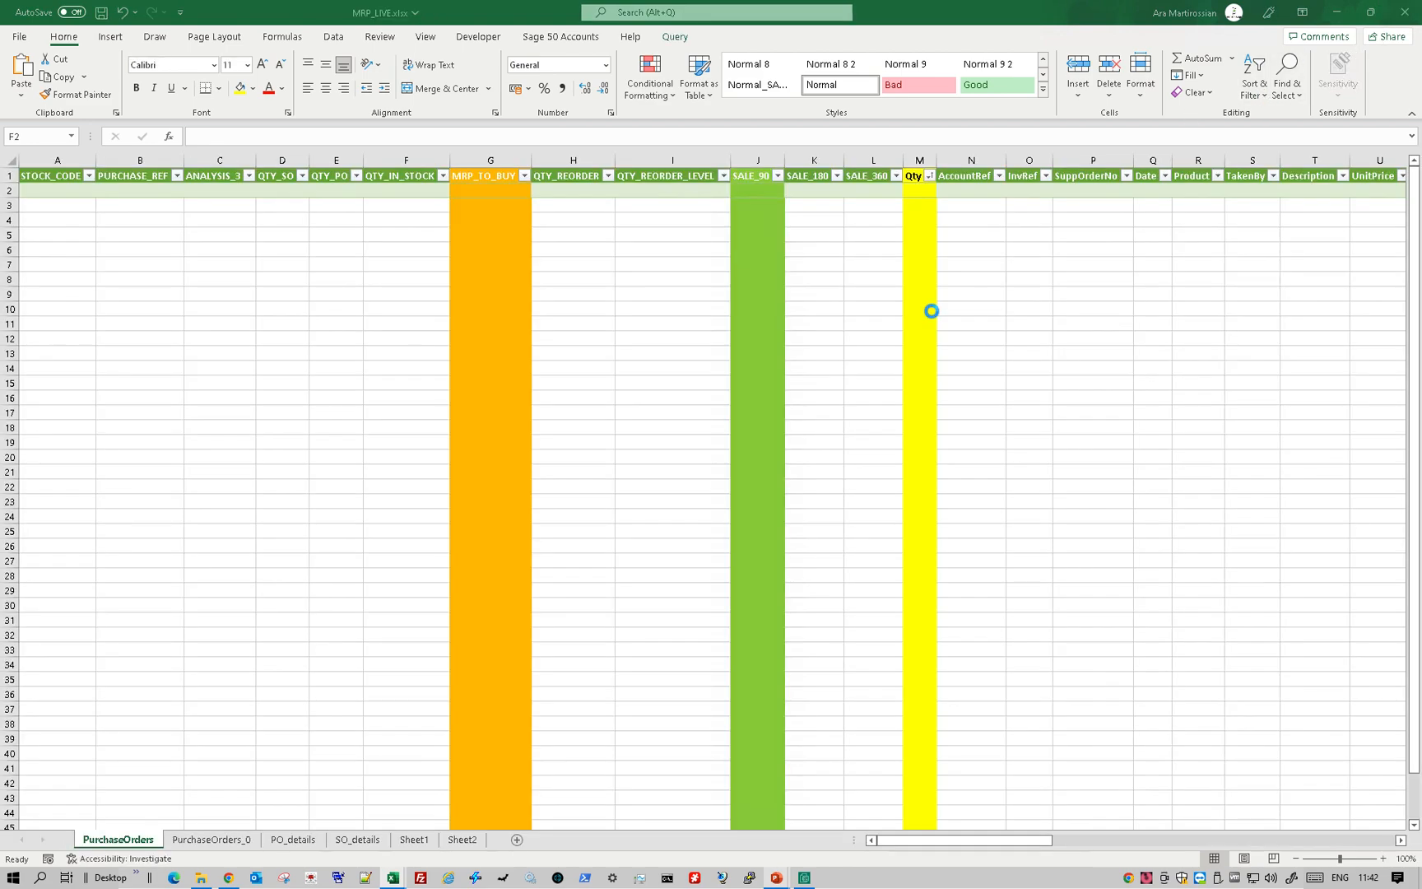
- Run the 0b. Import SO shortcut from File Explorer, check the posted sales order in its log, and close the log
key(alt+Tab)
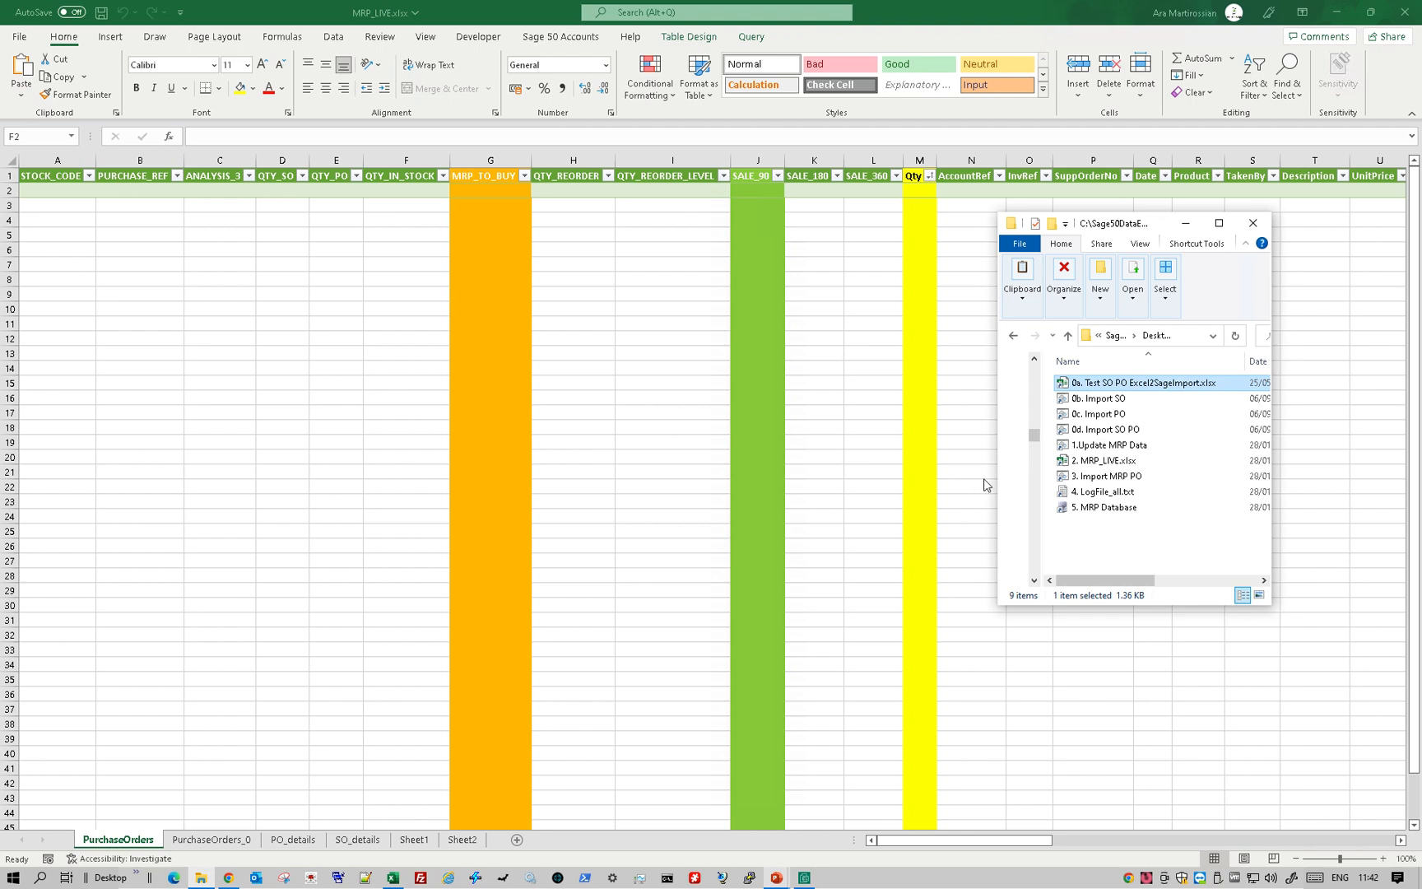
click(1107, 402)
double_click(1107, 403)
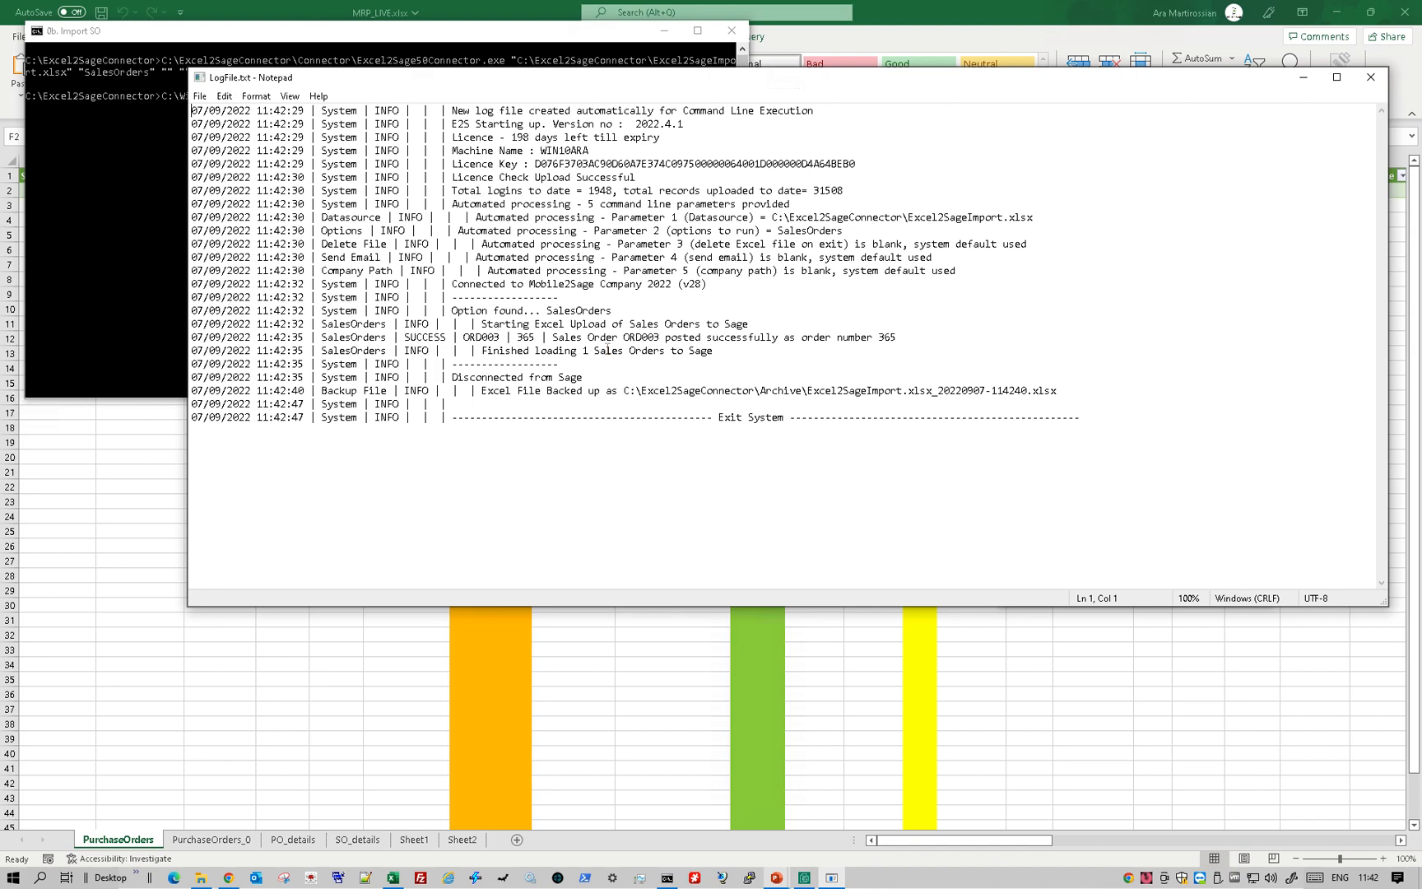
drag(537, 336, 454, 338)
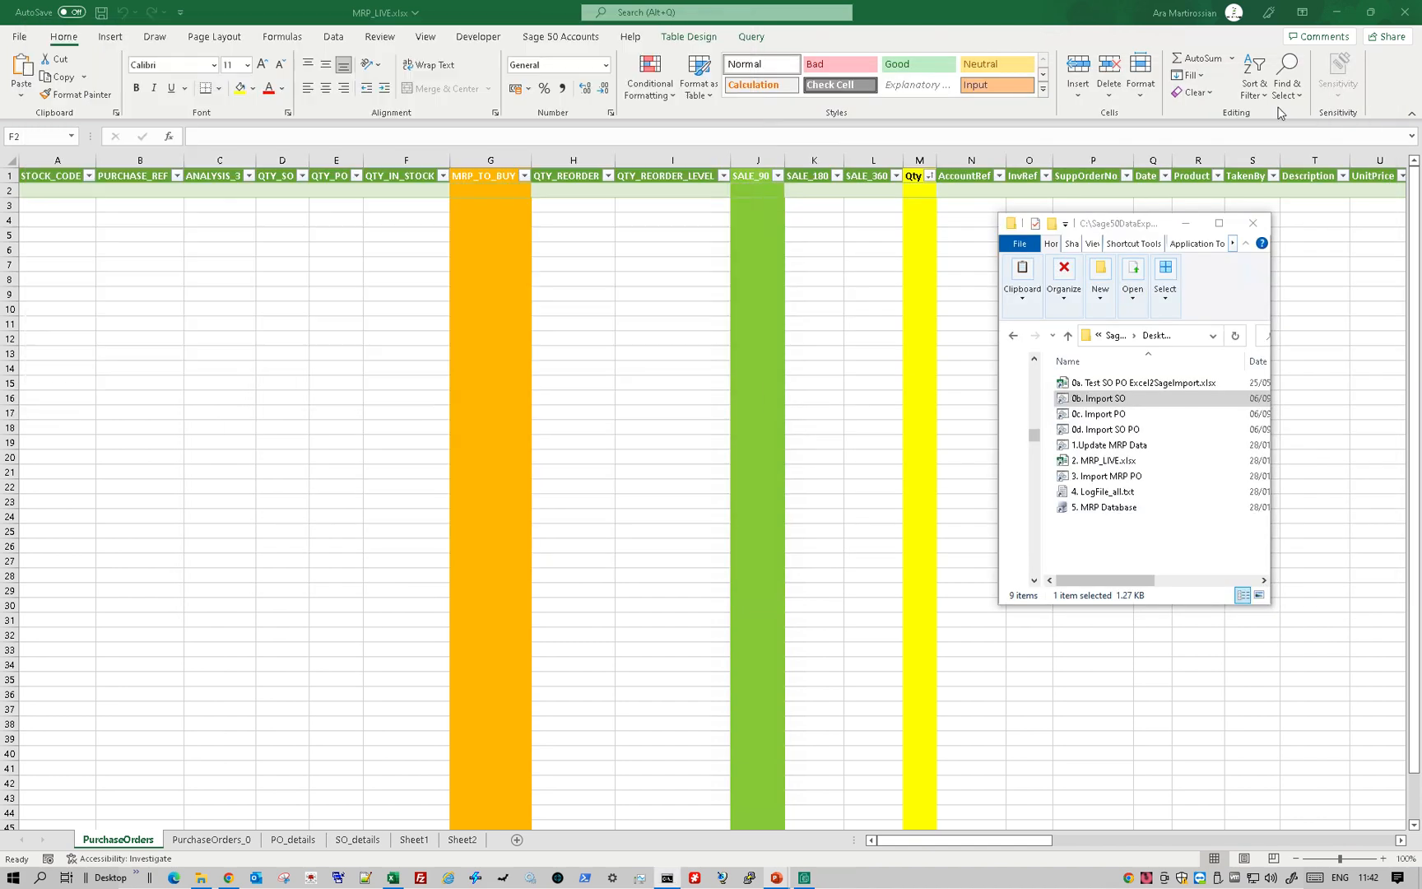
click(1370, 77)
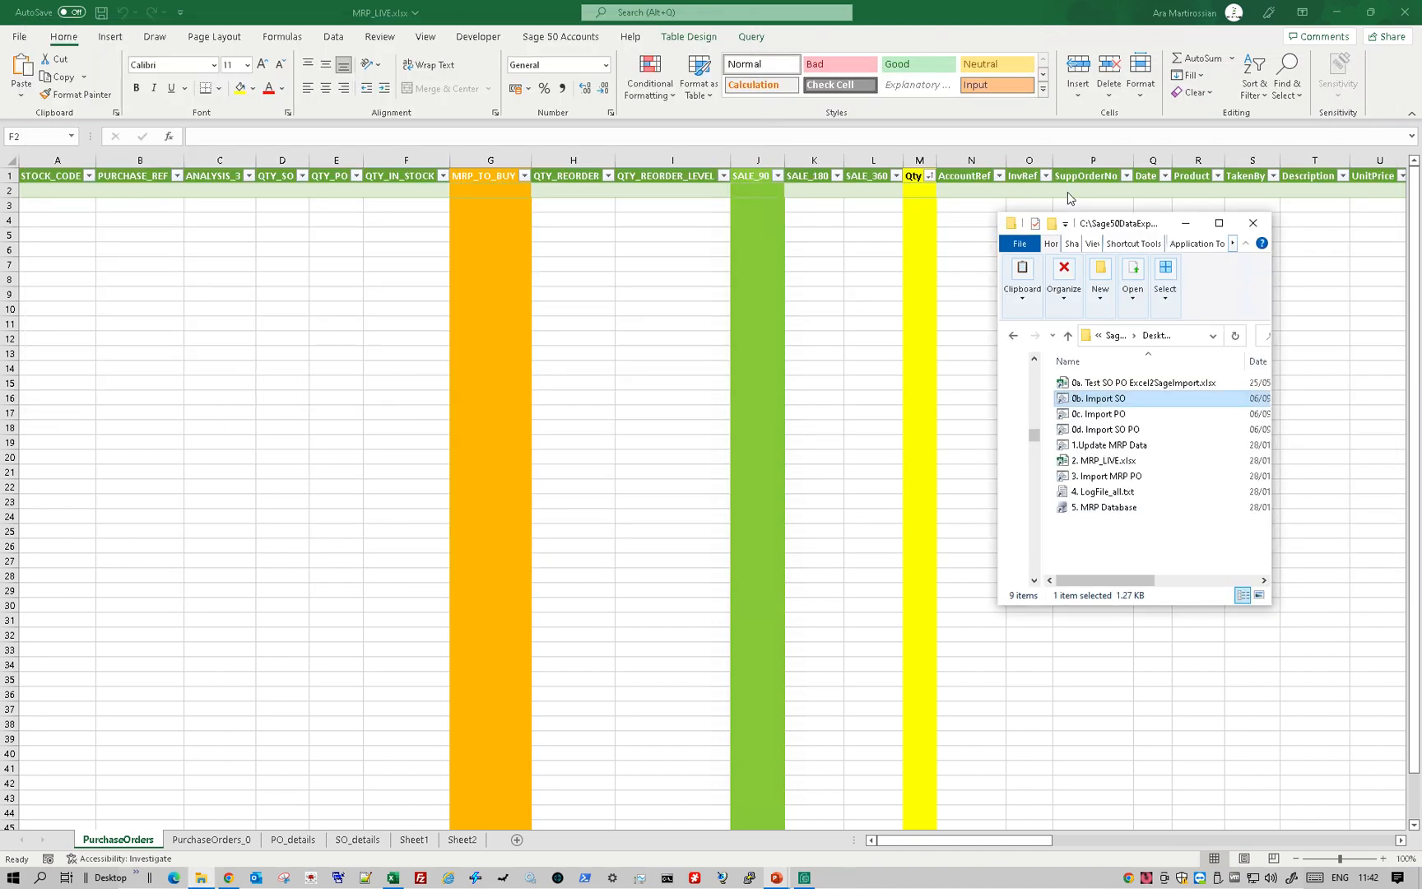
- Run the 1.Update MRP Data shortcut to export the Sage data, and dismiss its console window once it finishes
double_click(1123, 445)
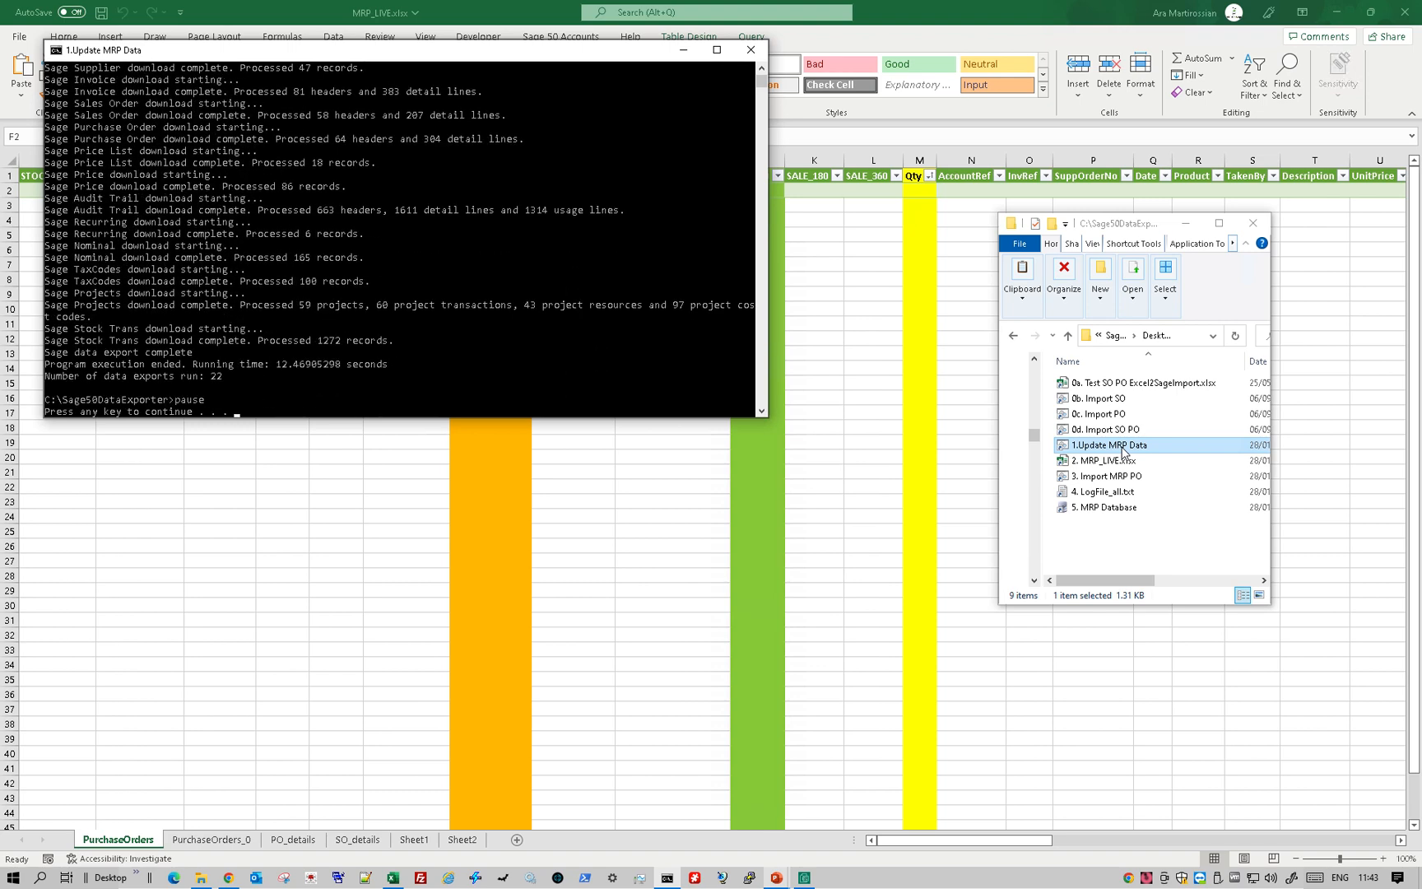
click(641, 297)
click(642, 298)
click(627, 293)
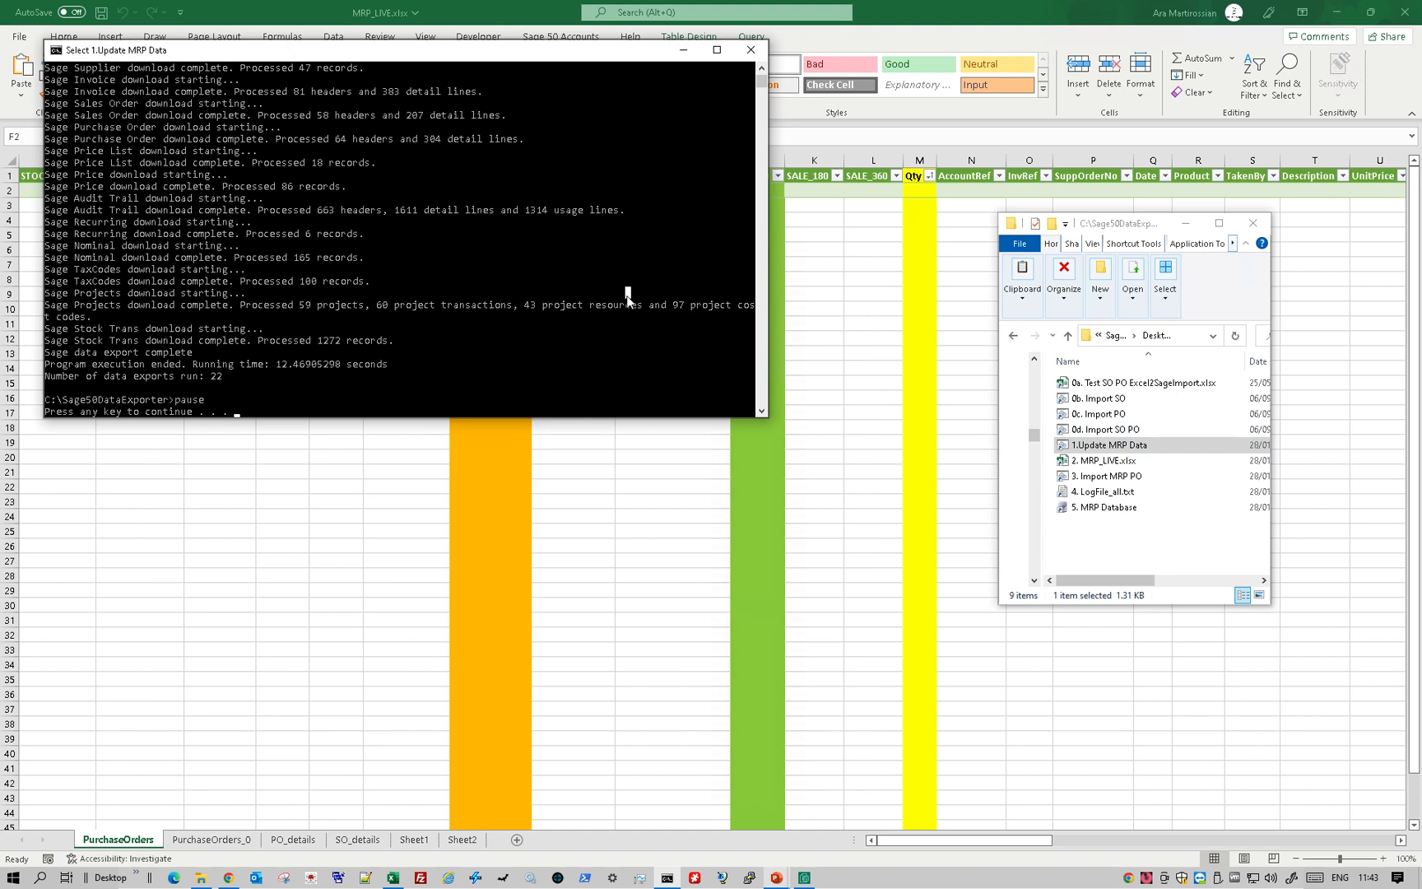
key(Return)
- Refresh the PurchaseOrders table in MRP_LIVE.xlsx with the updated MRP data
click(351, 194)
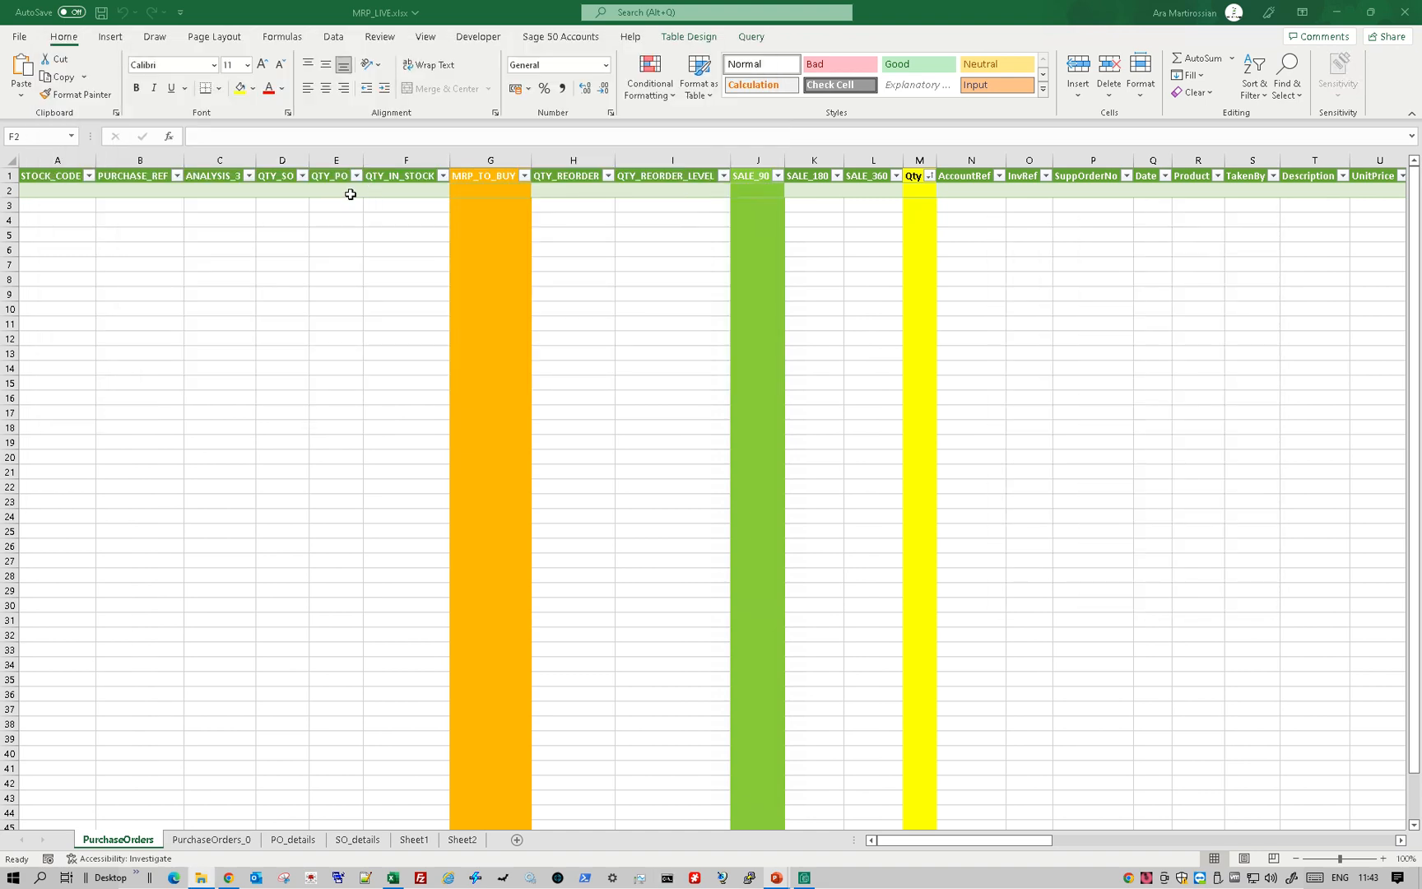
right_click(351, 191)
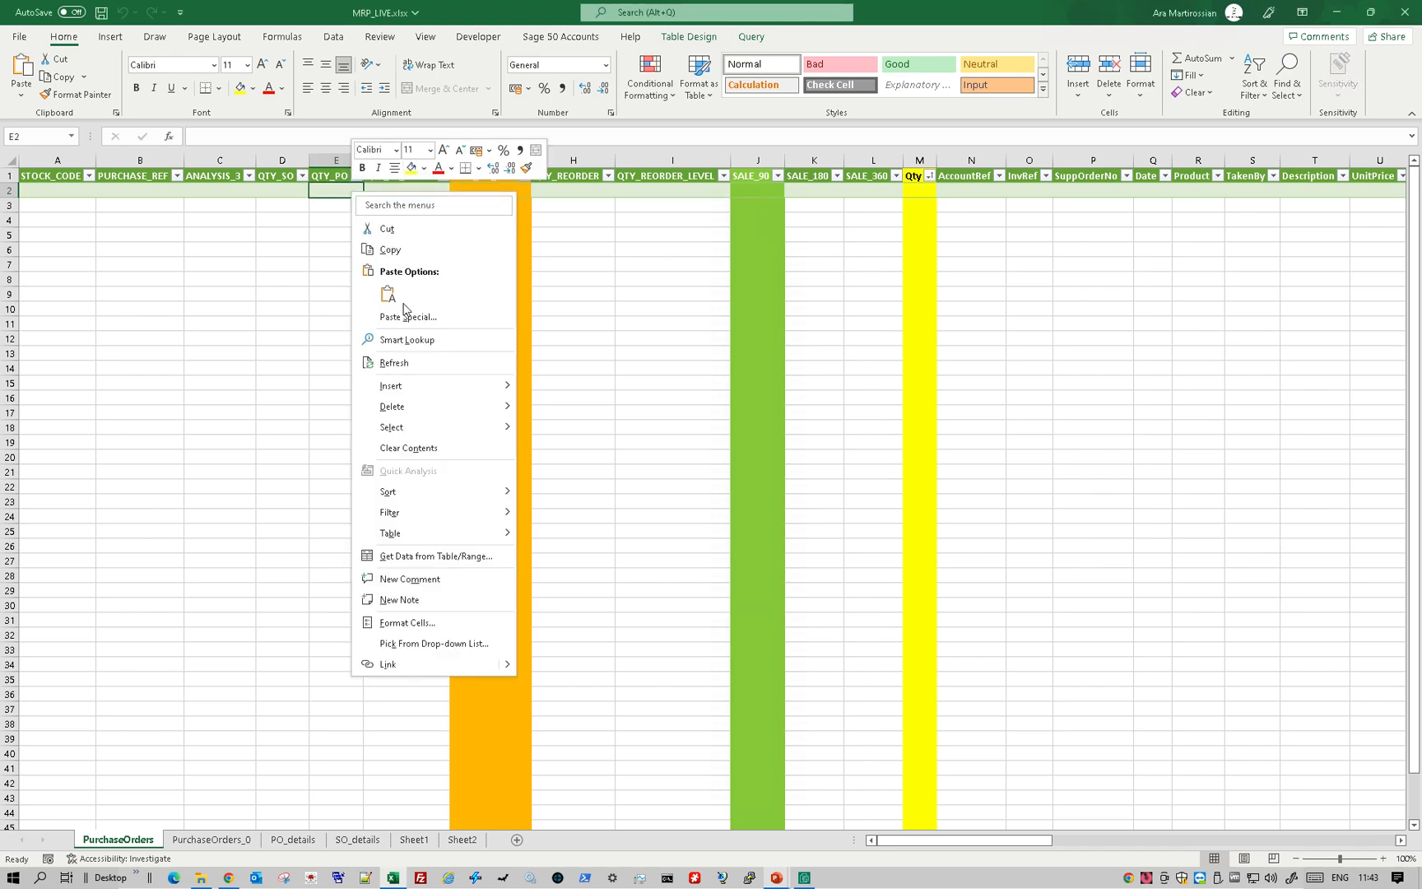
click(392, 362)
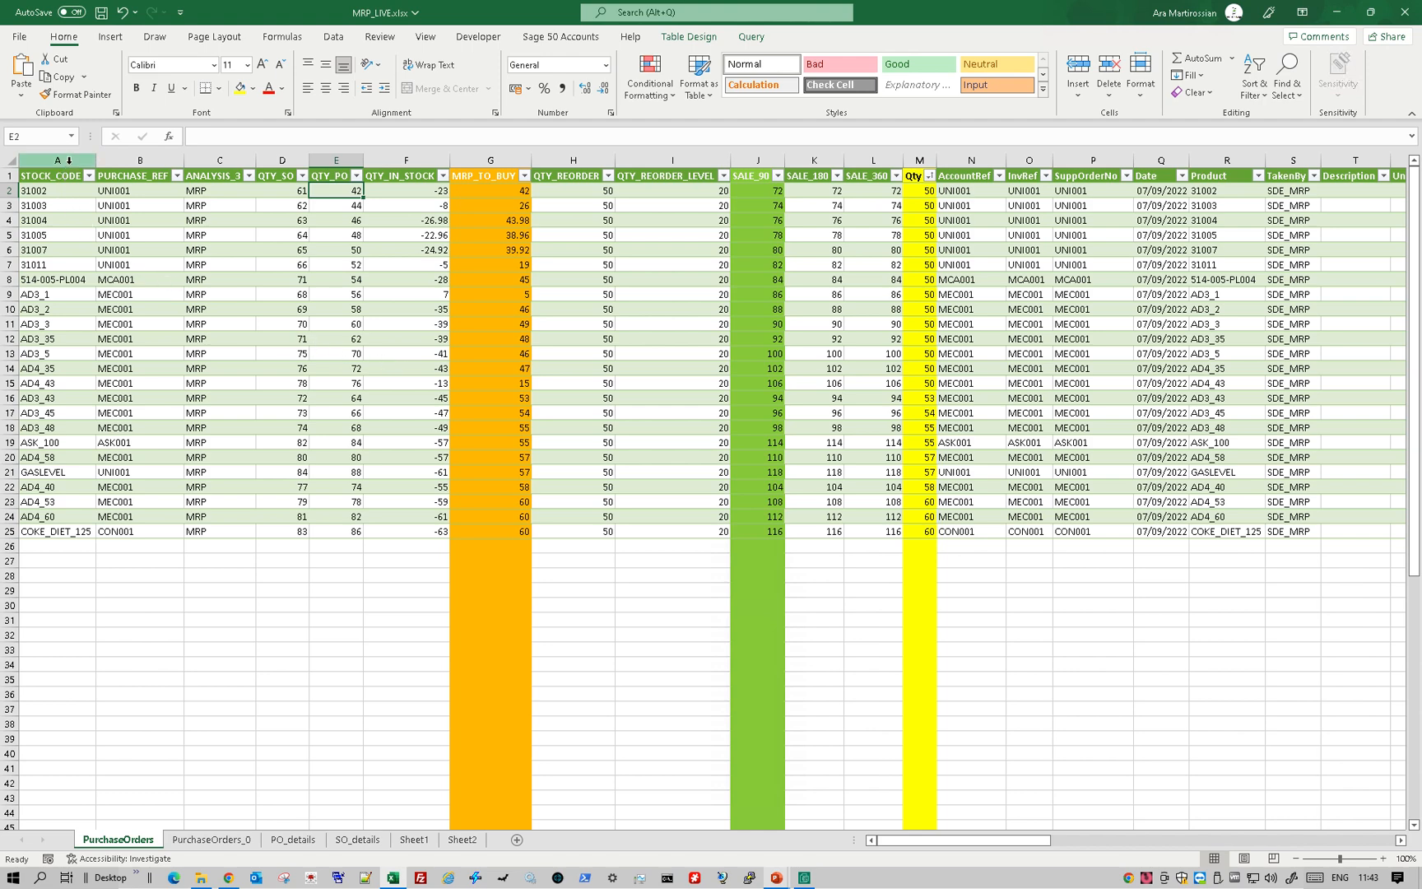
- Examine the STOCK_CODE, QTY_SO, QTY_PO and QTY_IN_STOCK columns of the PurchaseOrders table
click(69, 161)
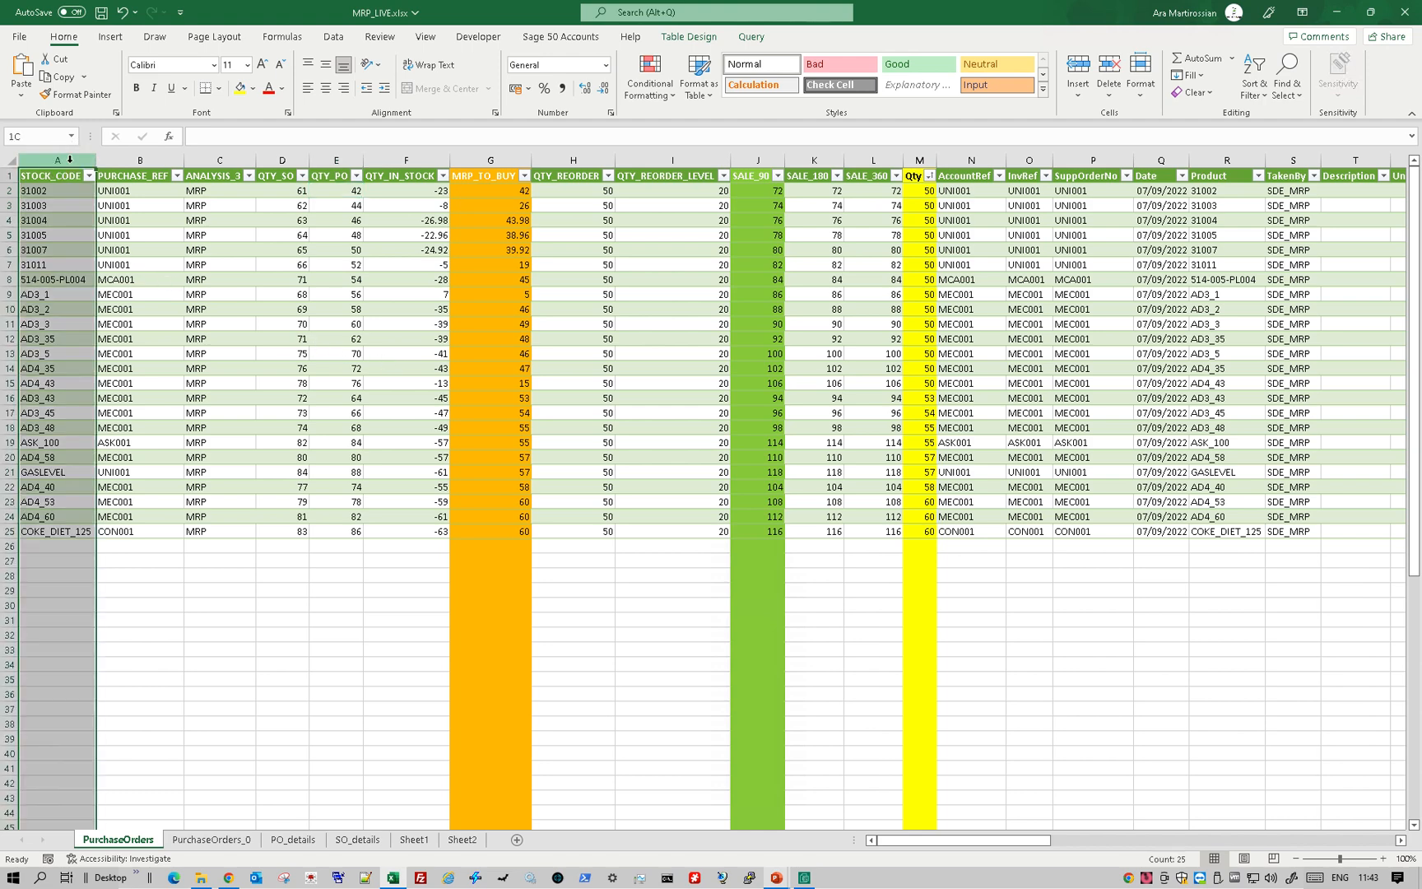
click(280, 160)
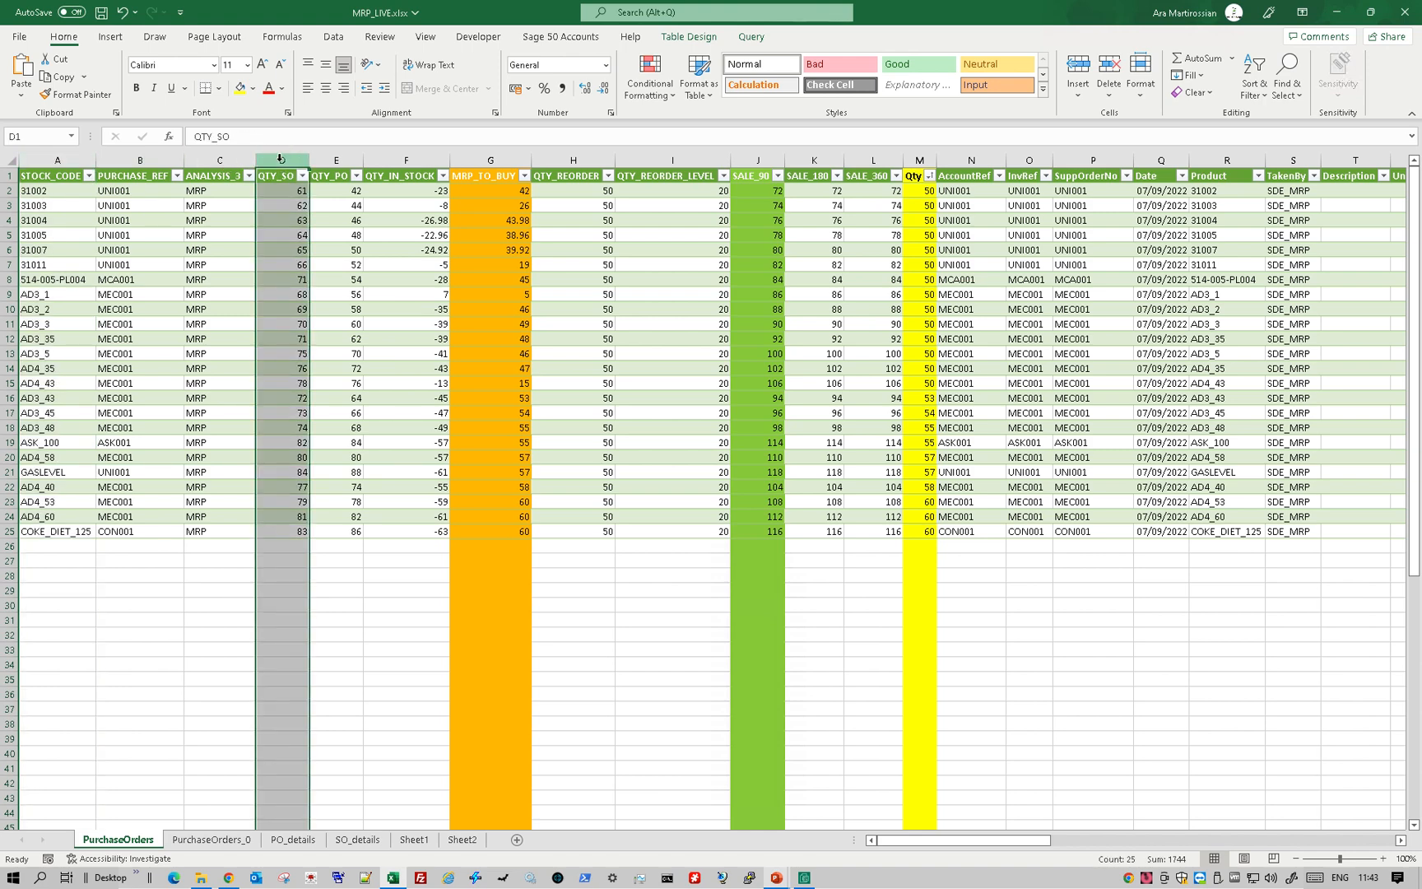
click(344, 160)
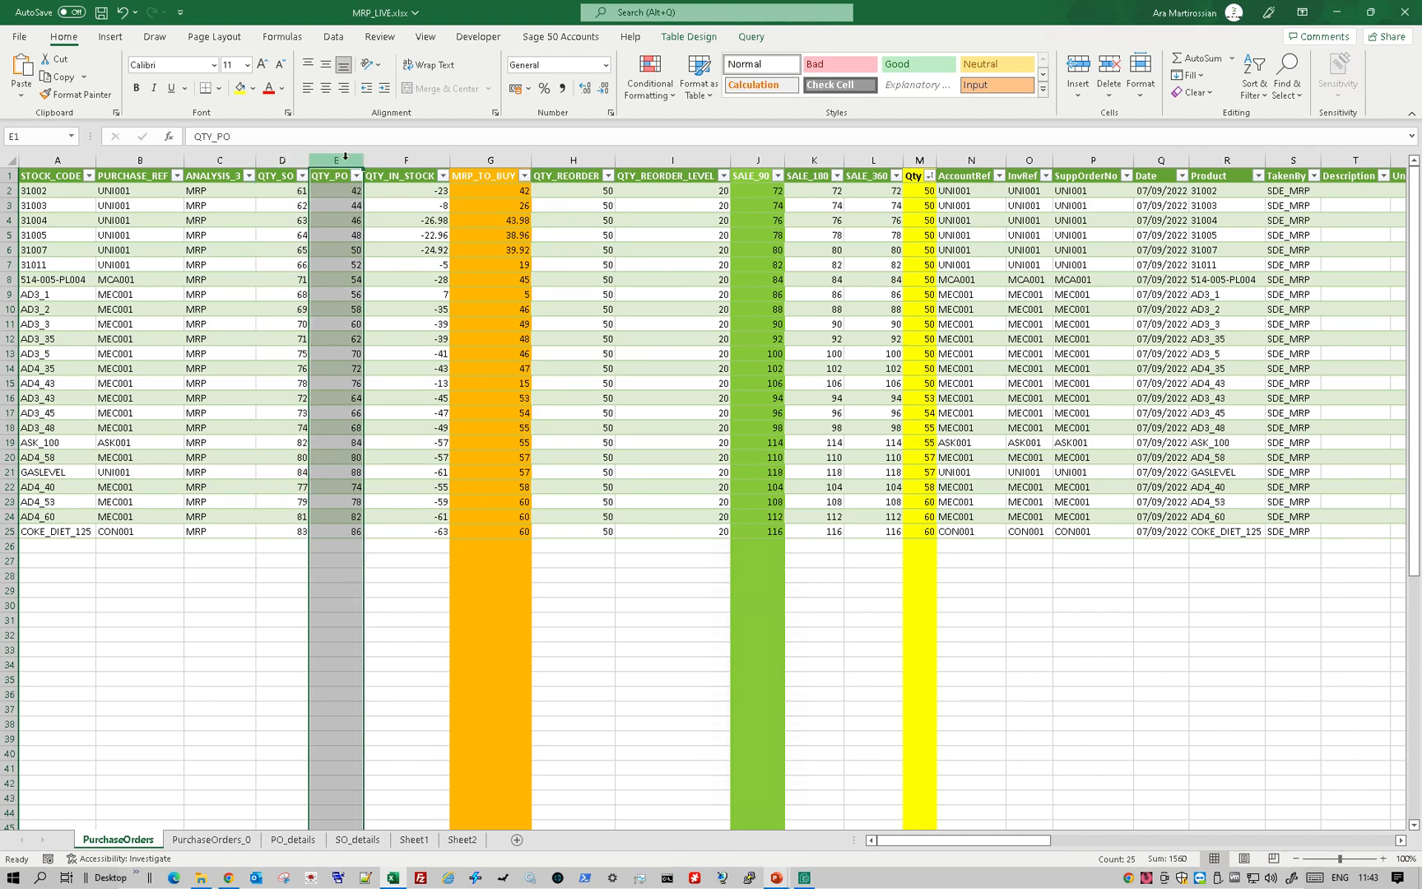
click(397, 158)
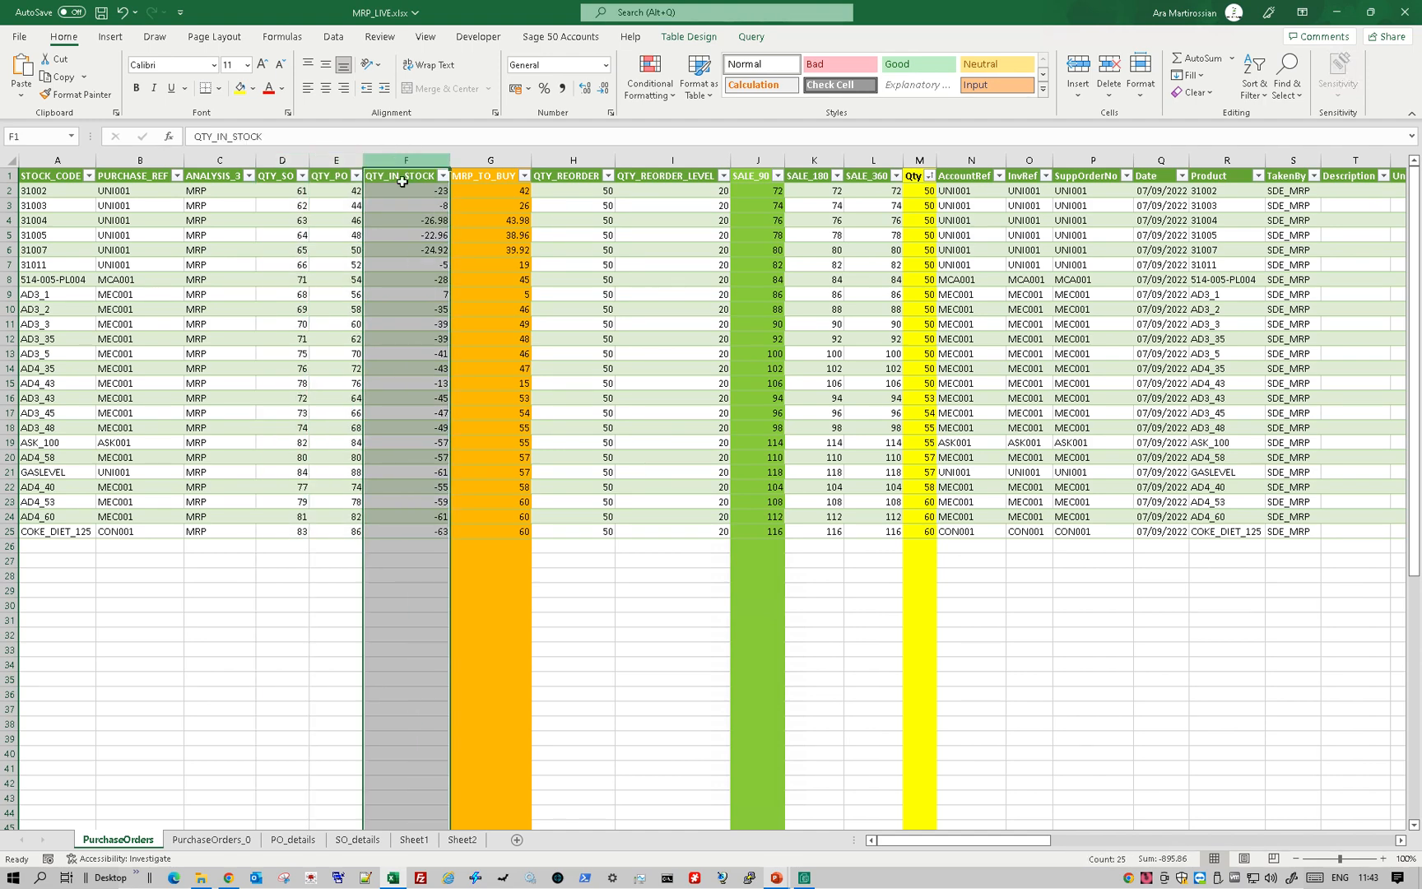
drag(413, 196, 408, 294)
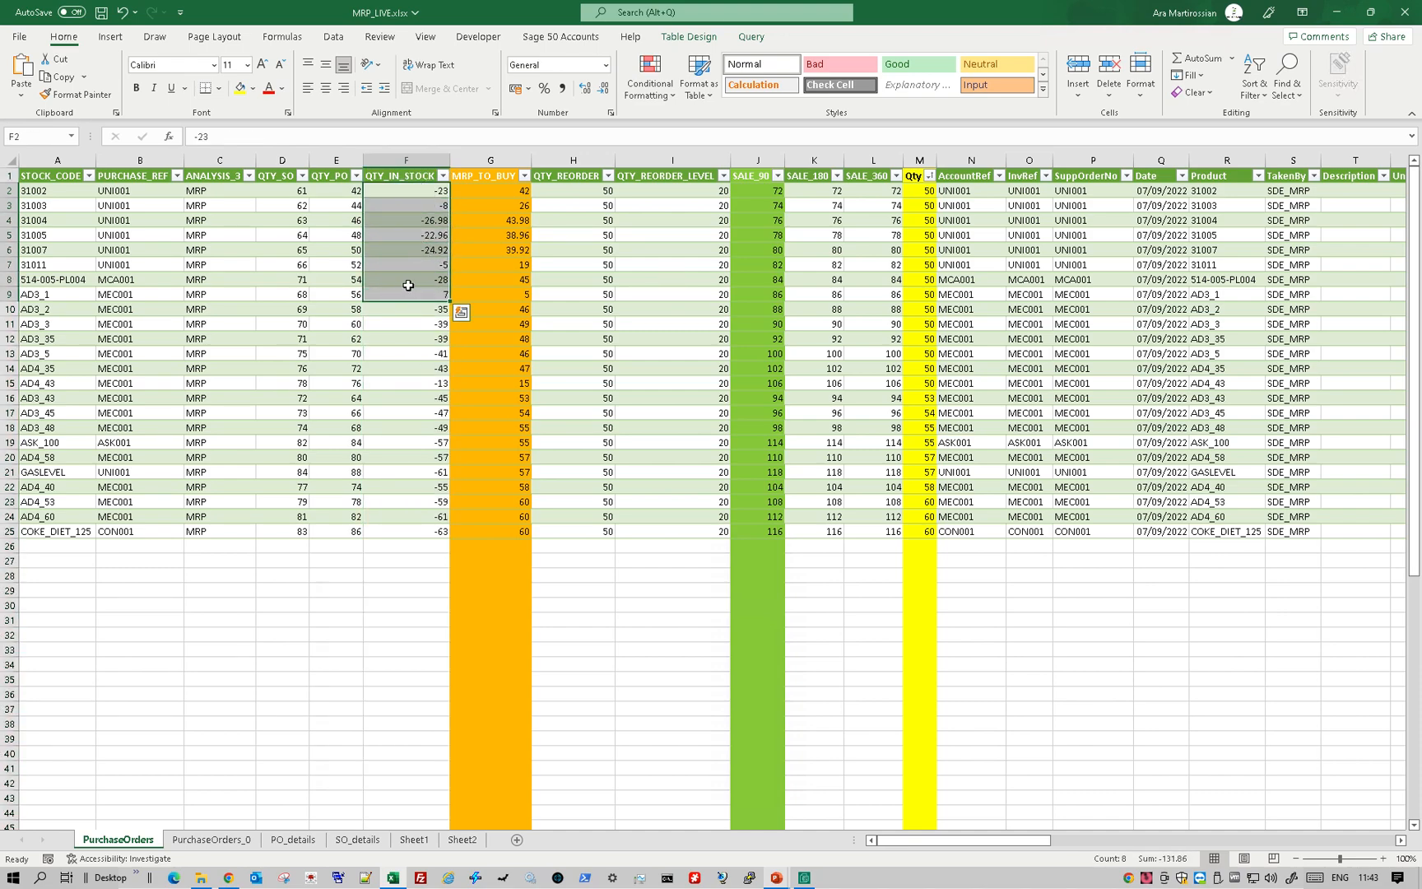
- Compare the MRP_TO_BUY quantities with the QTY_REORDER and Qty columns, and review the supplier accounts in AccountRef
click(487, 163)
click(503, 194)
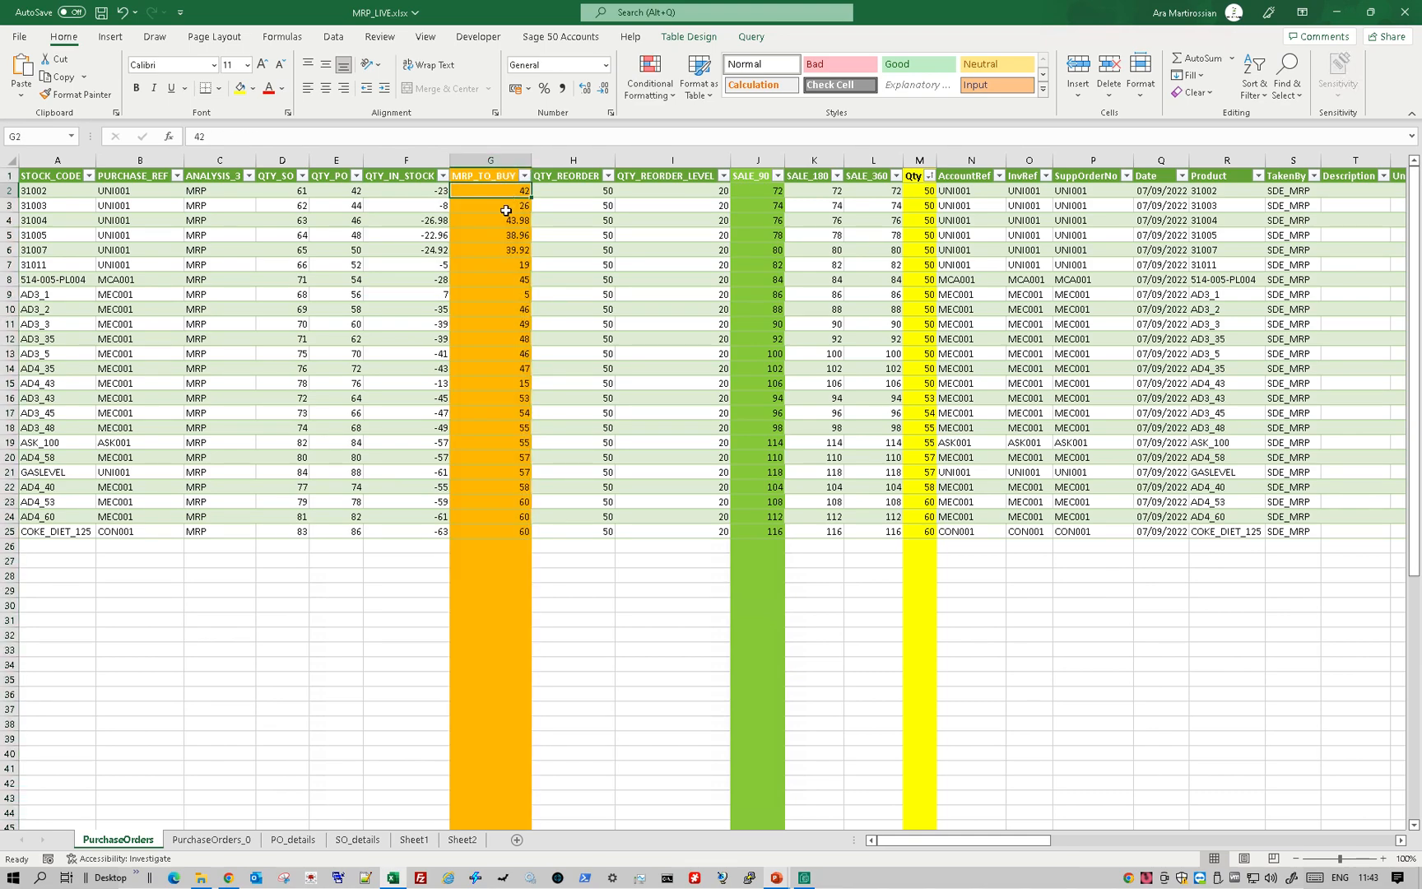
click(507, 207)
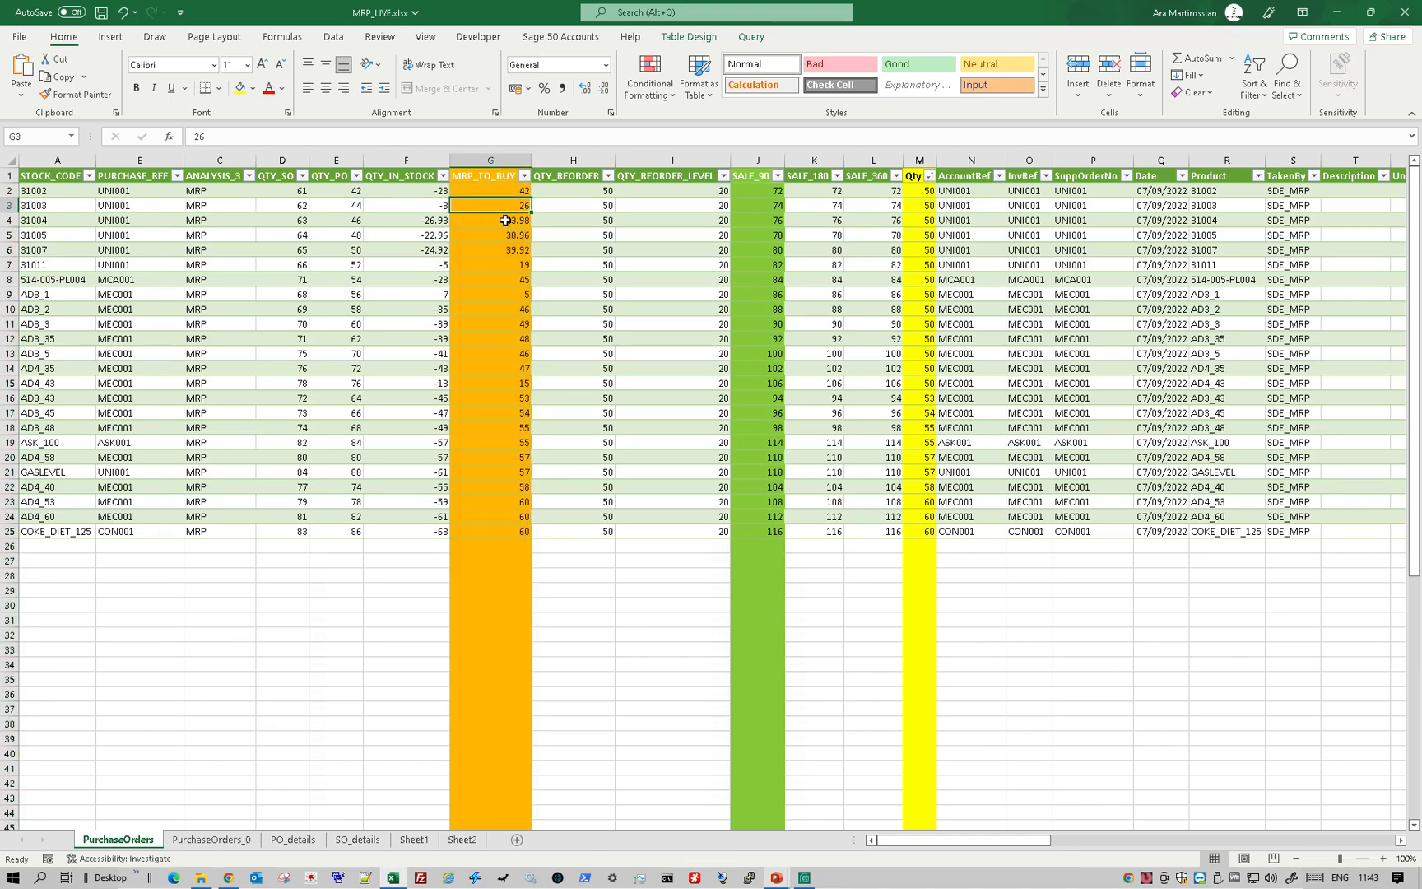
click(567, 154)
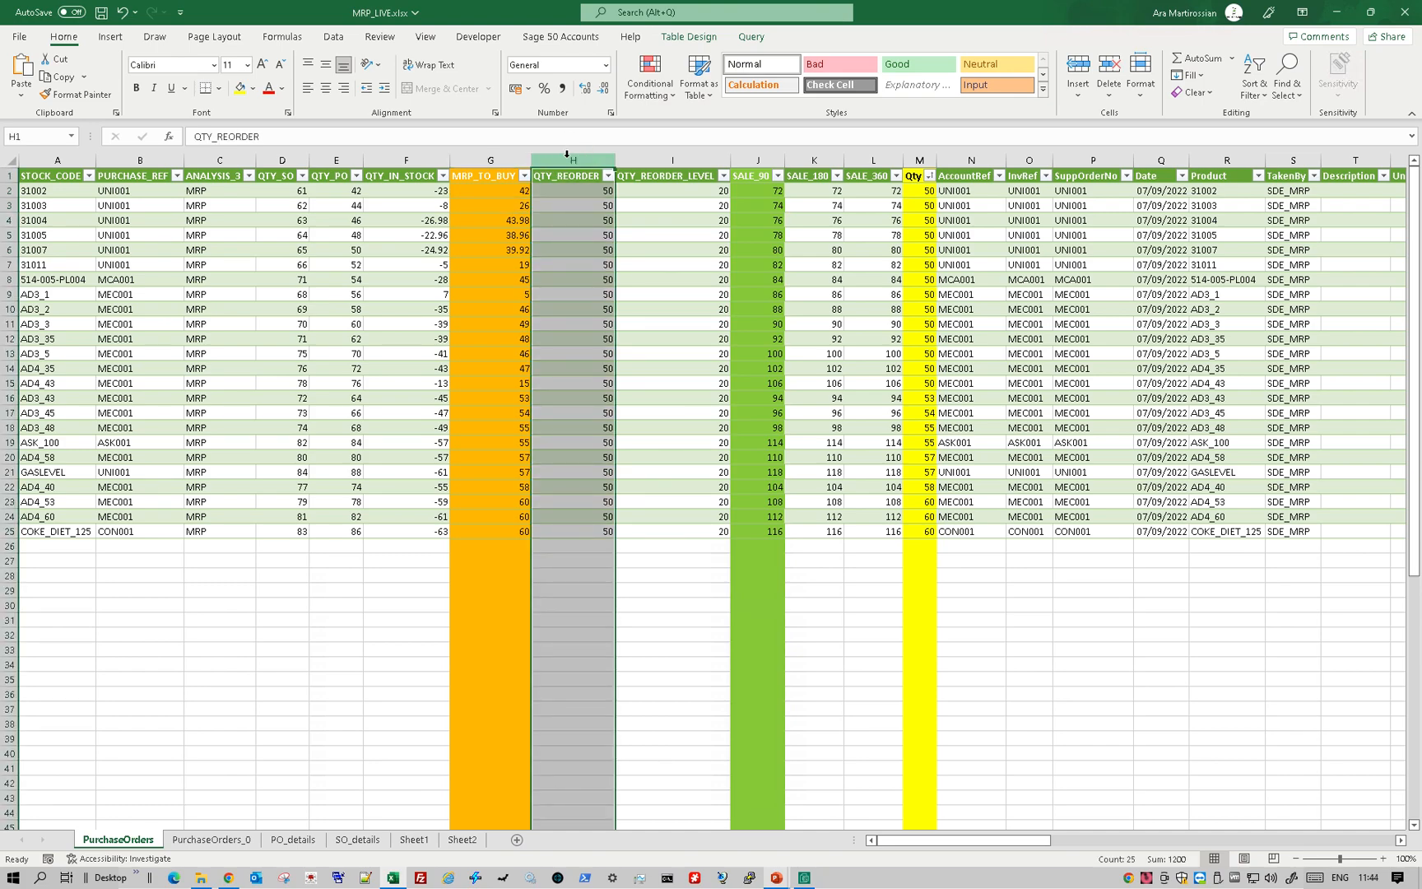
drag(517, 197, 510, 369)
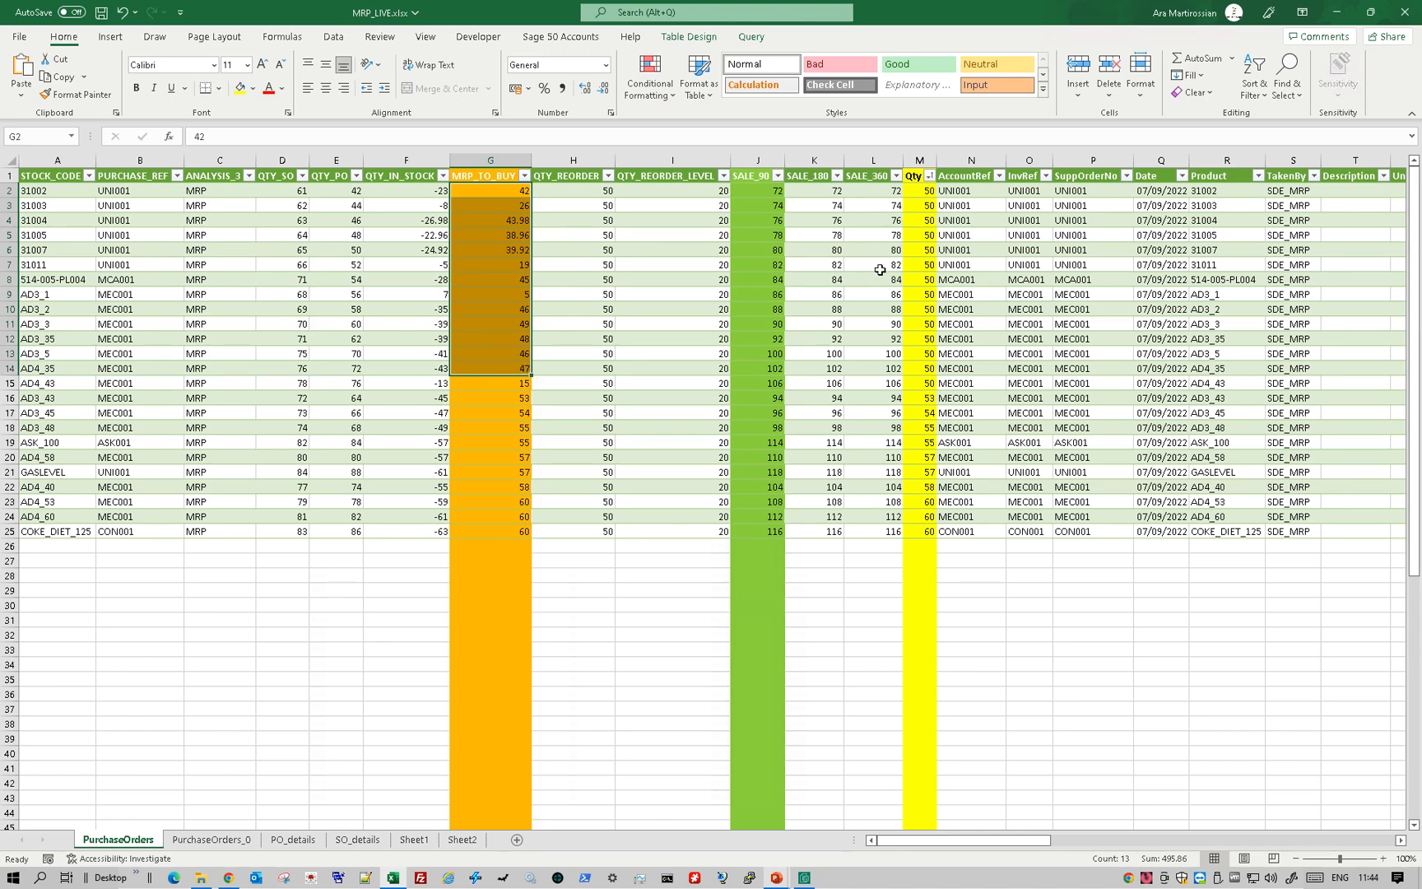
drag(920, 197, 922, 389)
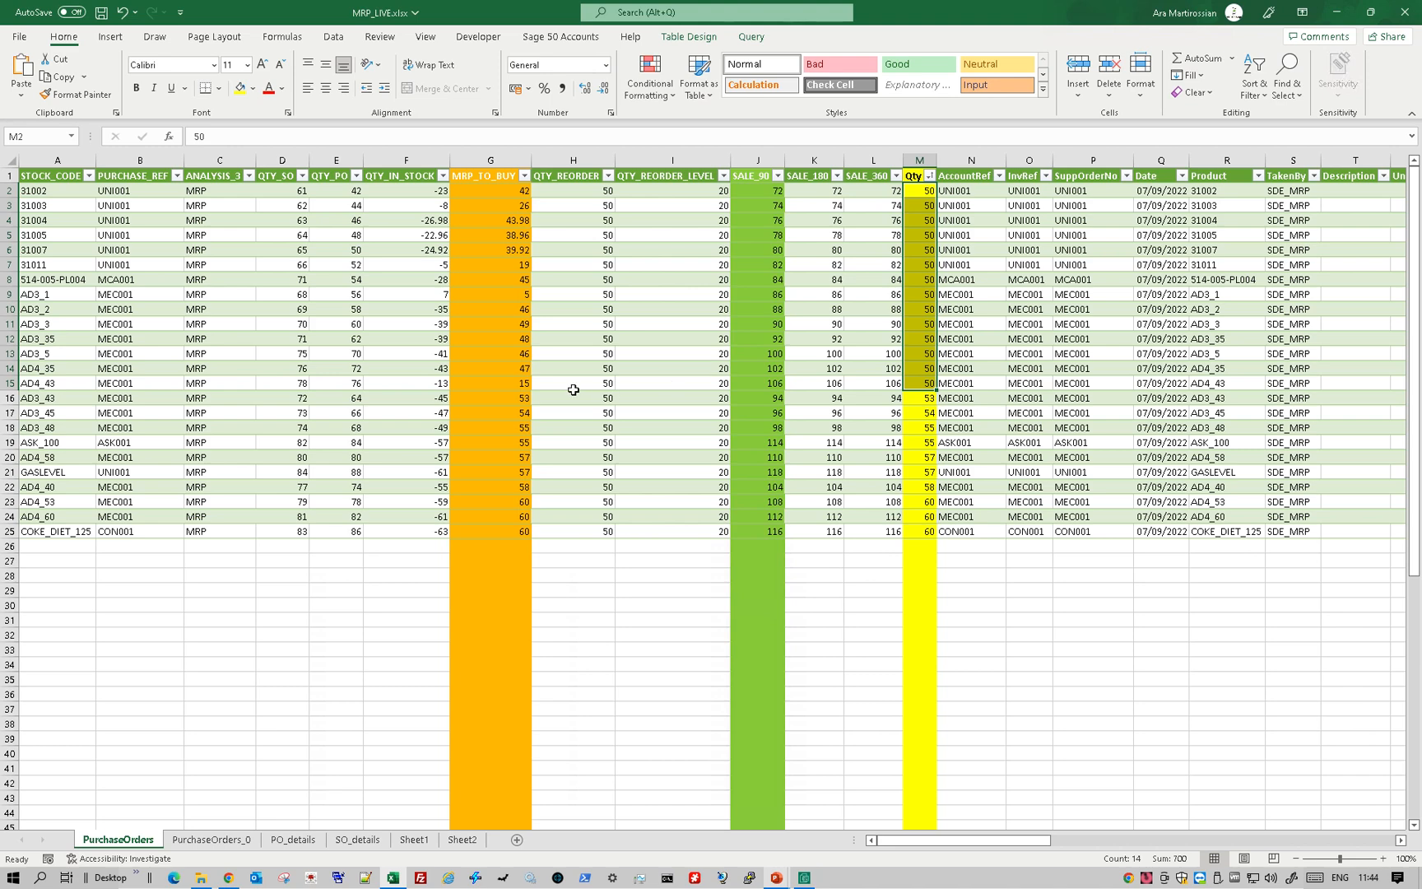
drag(517, 397, 508, 531)
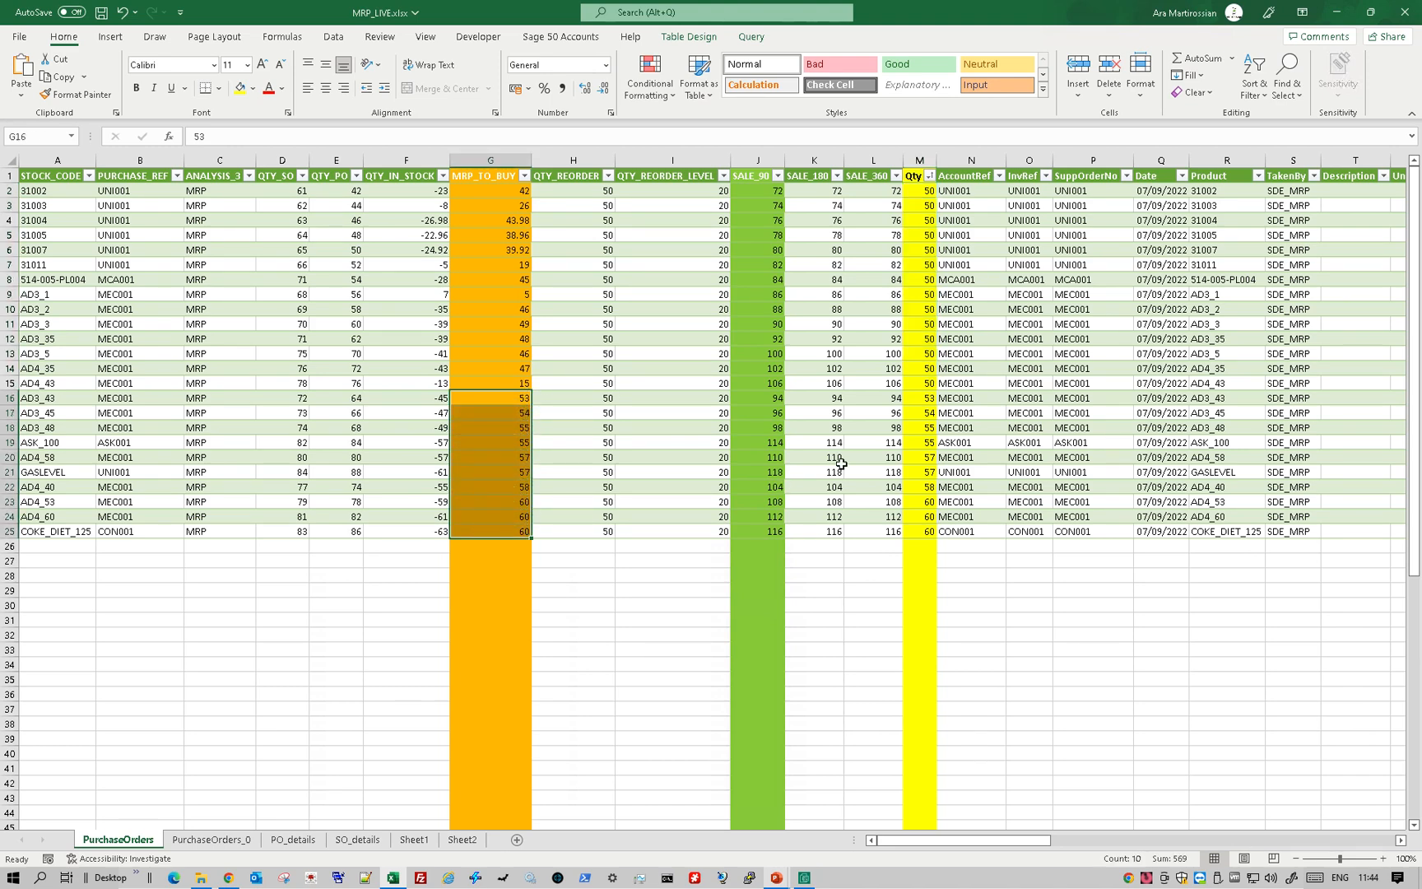
drag(926, 399, 921, 526)
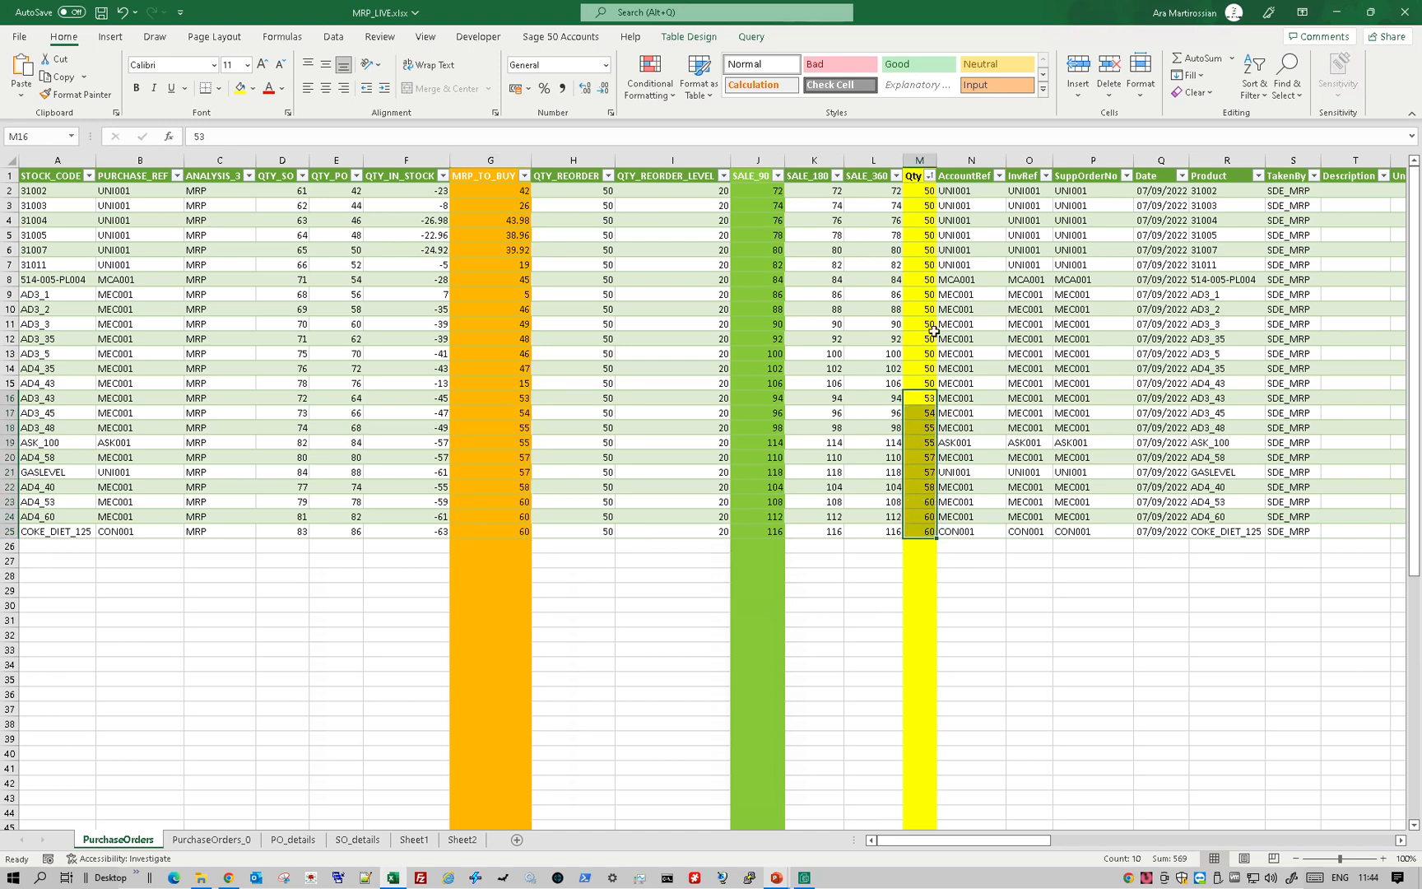
drag(970, 195, 962, 356)
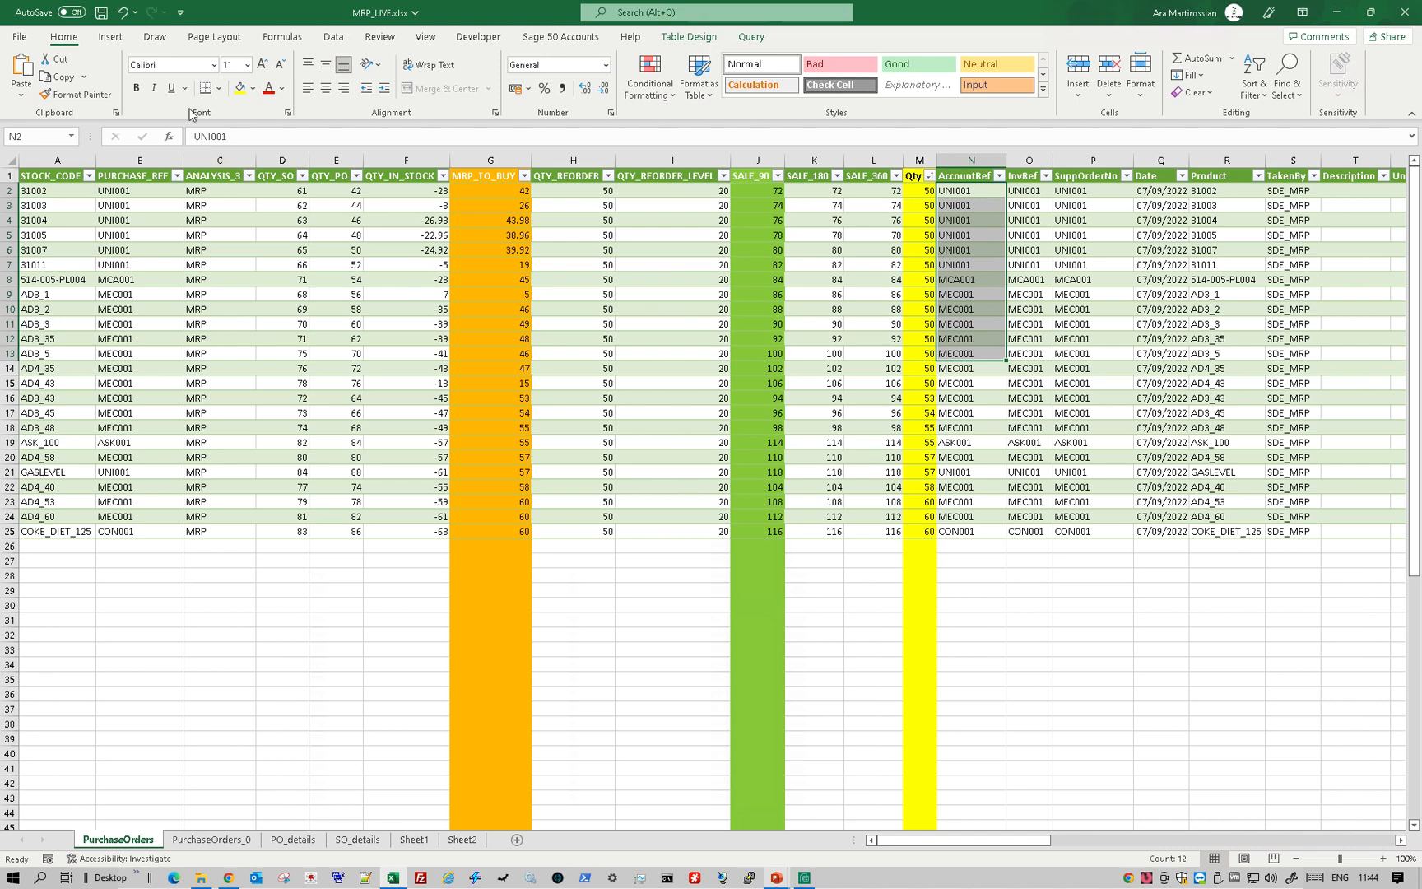
- Save MRP_LIVE.xlsx and run the 3. Import MRP PO shortcut, checking the posted purchase orders in its log before closing it
click(100, 13)
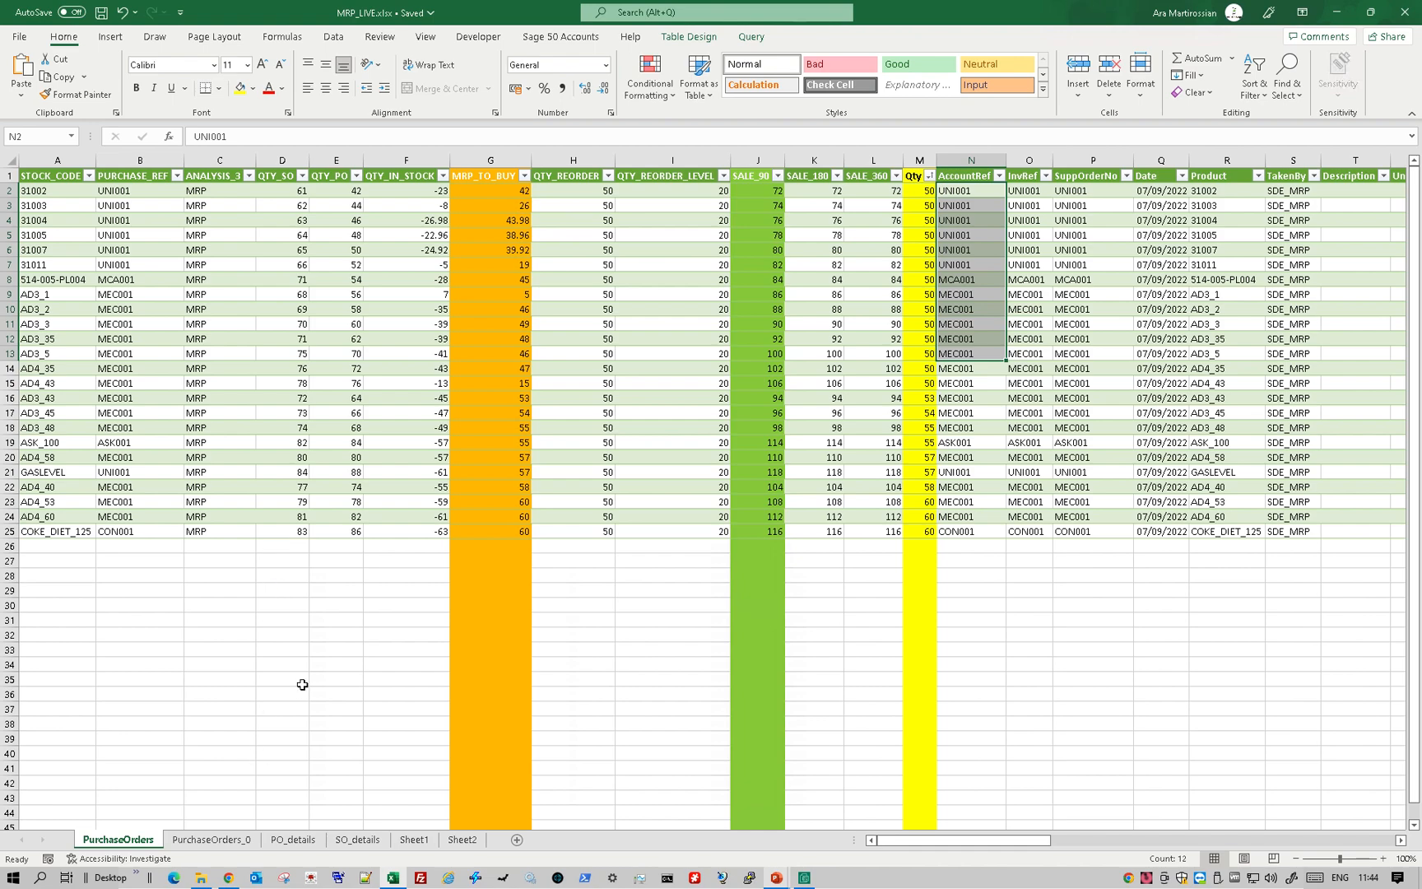
key(alt+Tab)
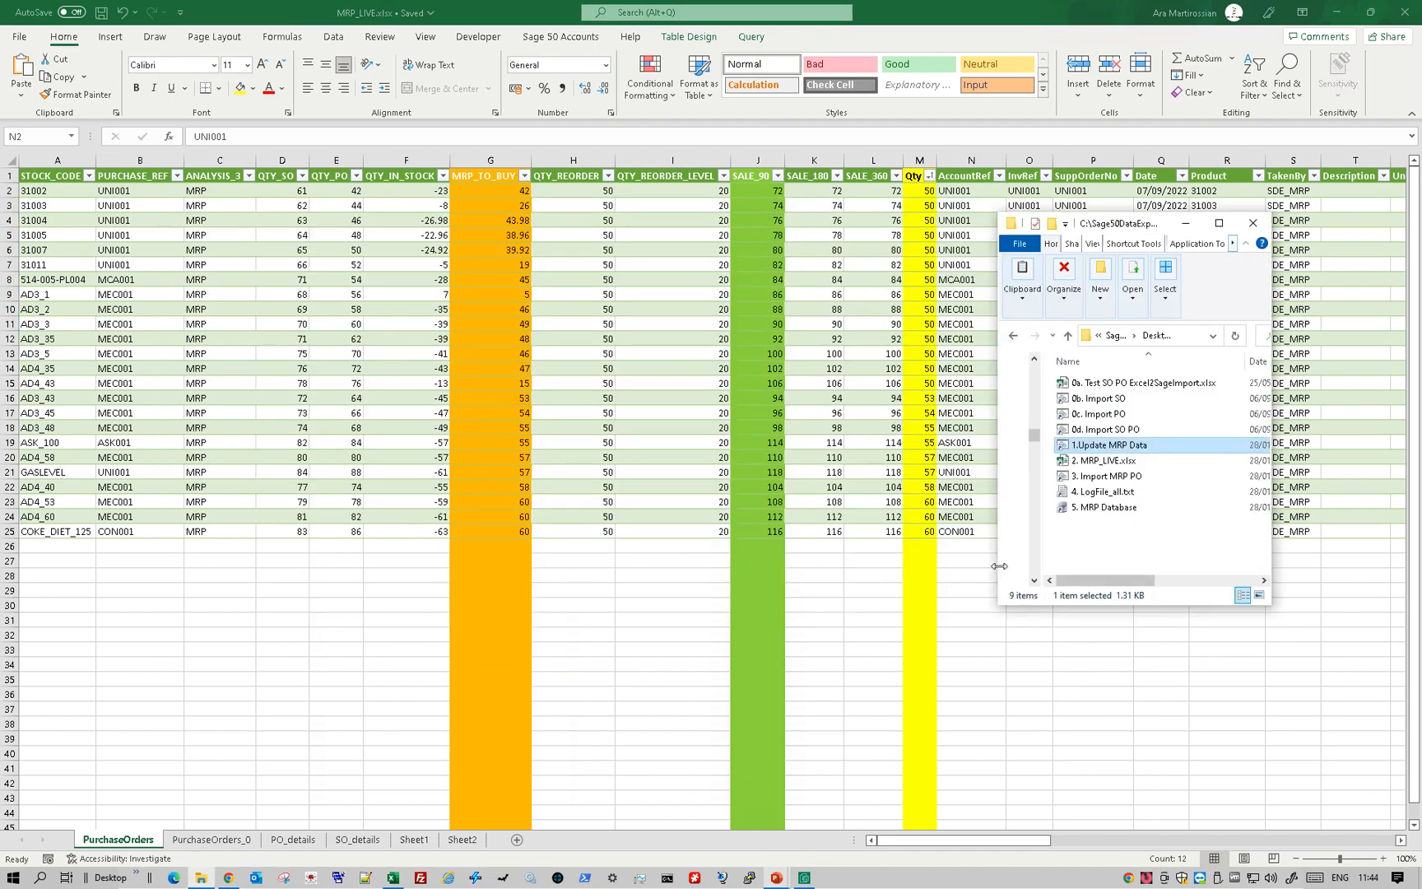
double_click(1111, 476)
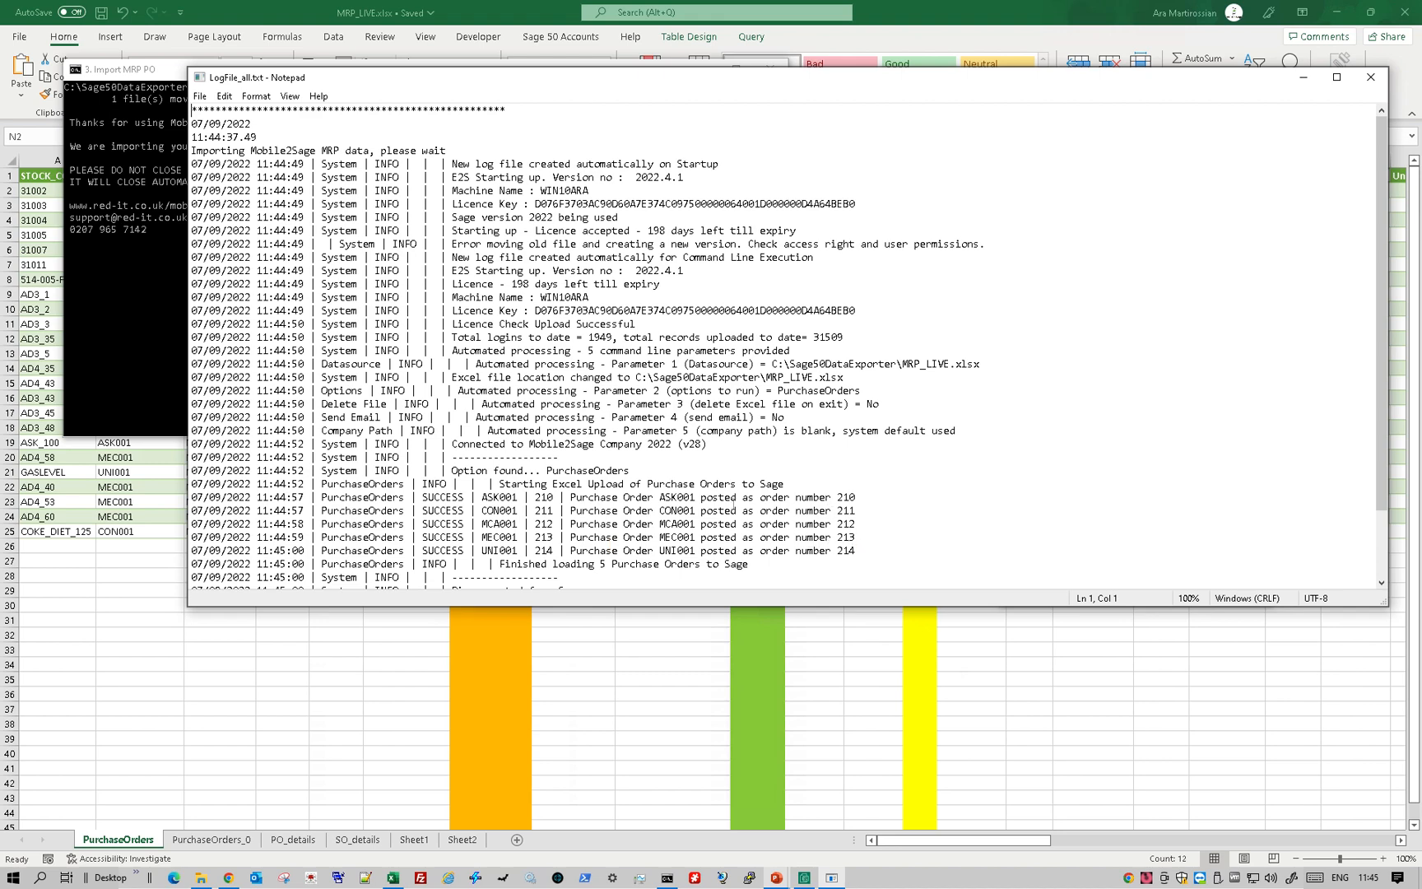
click(856, 498)
click(860, 550)
click(1370, 76)
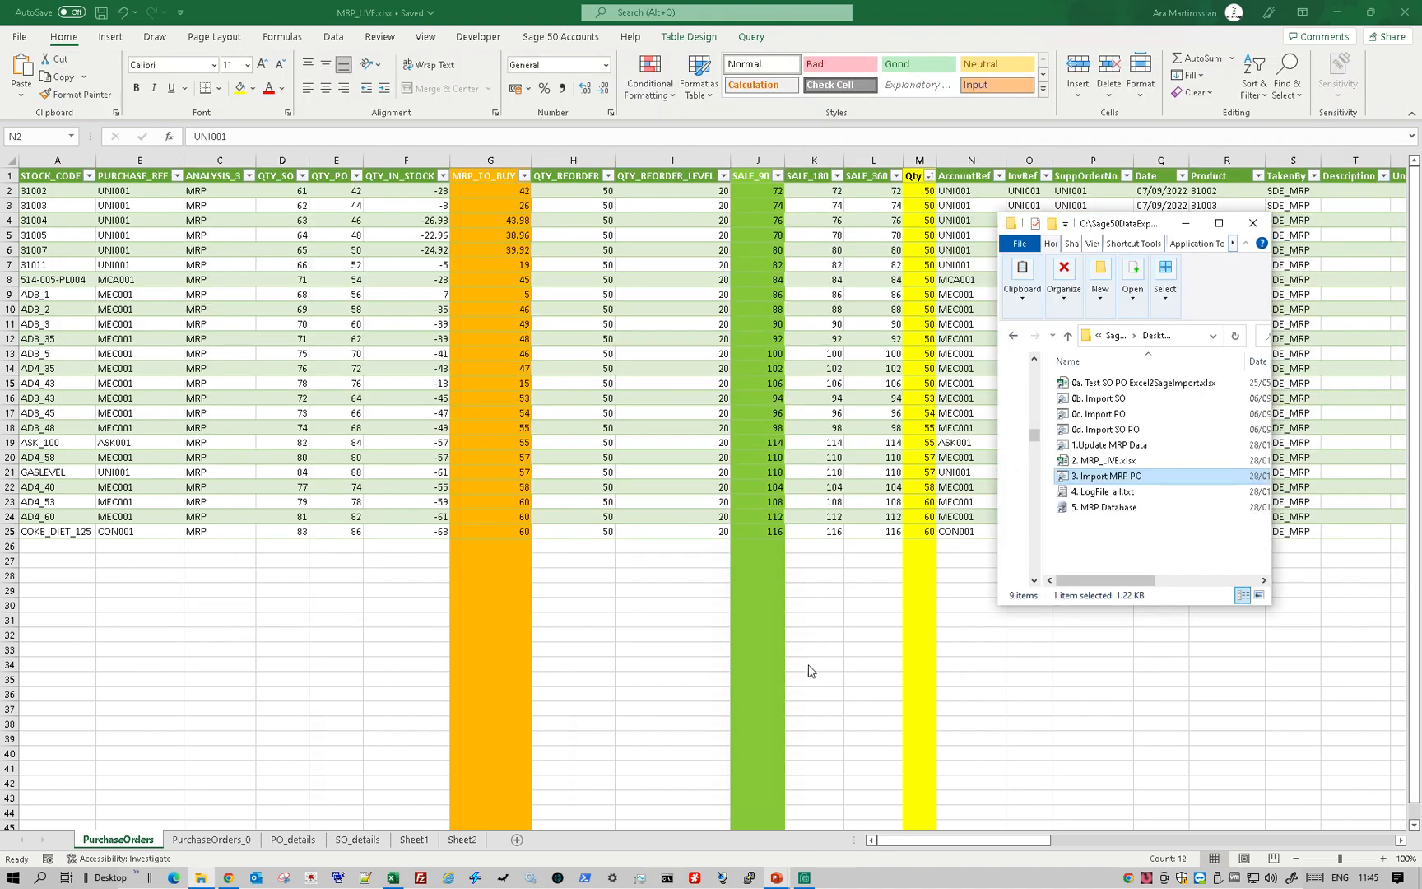
- Switch to Sage 50 Accounts and show the purchase orders sorted by number in descending order
click(804, 877)
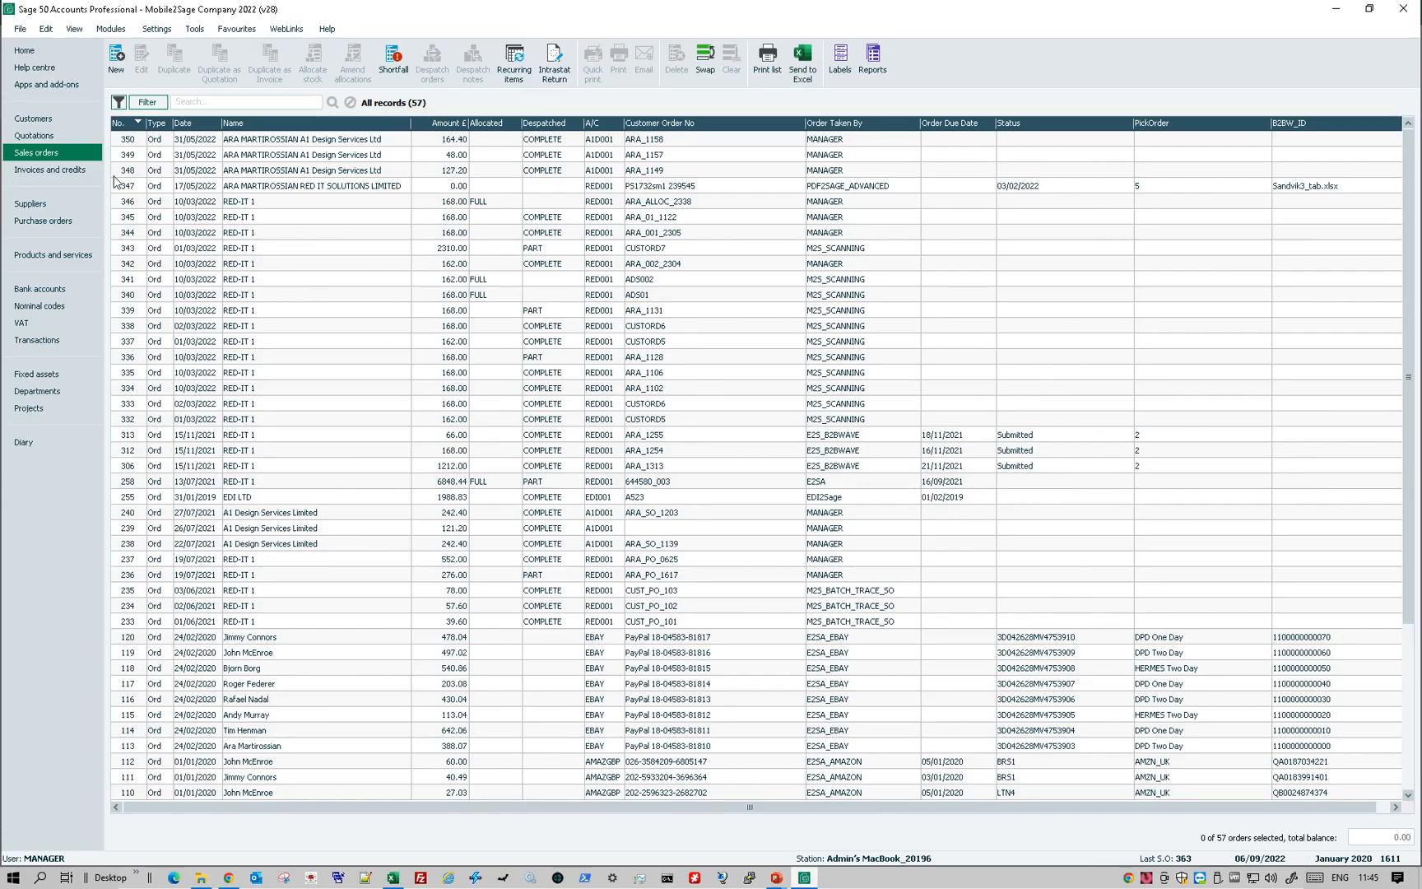
click(45, 220)
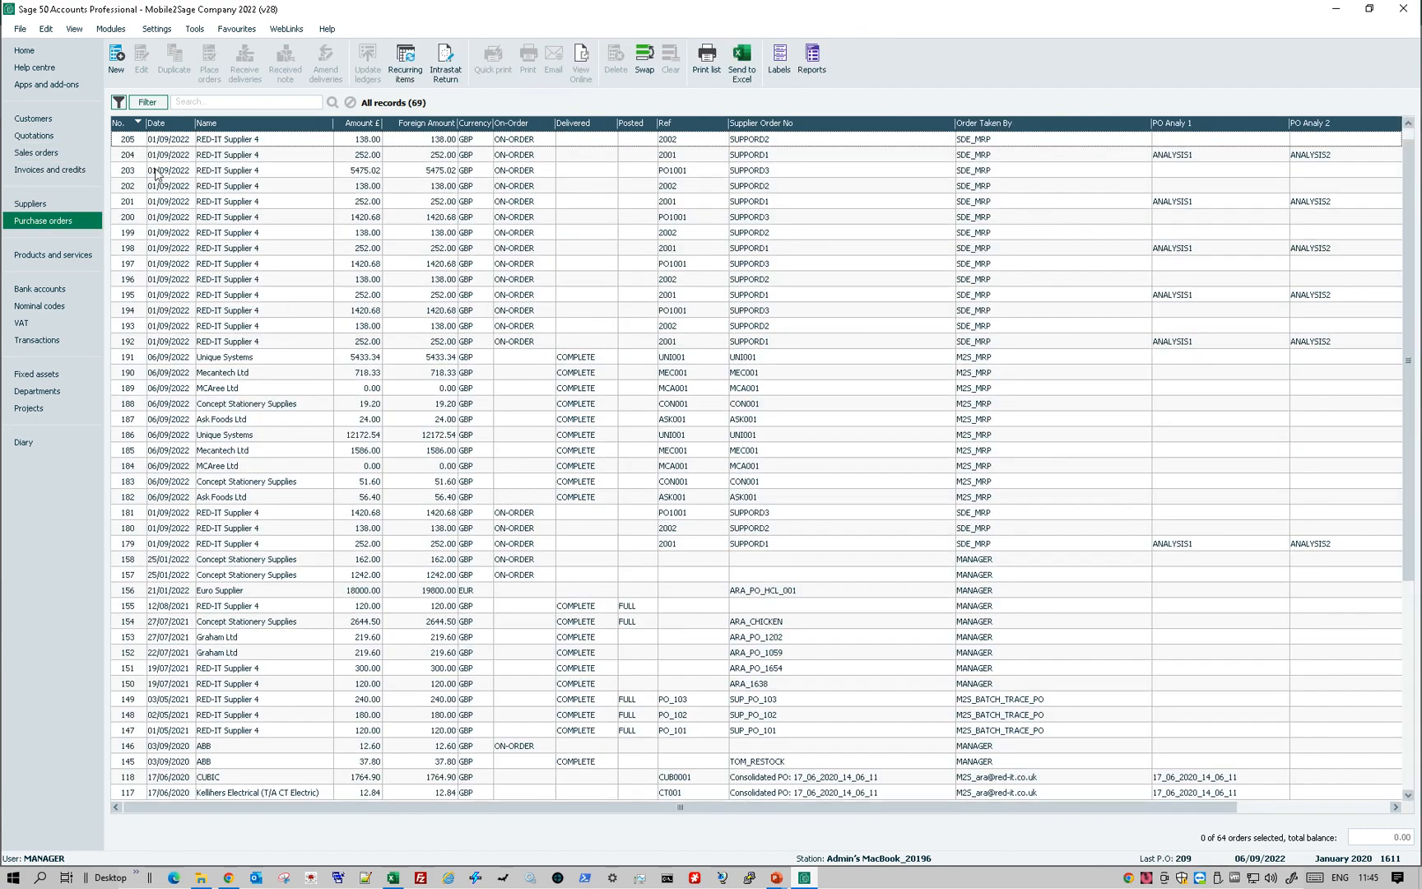
click(128, 123)
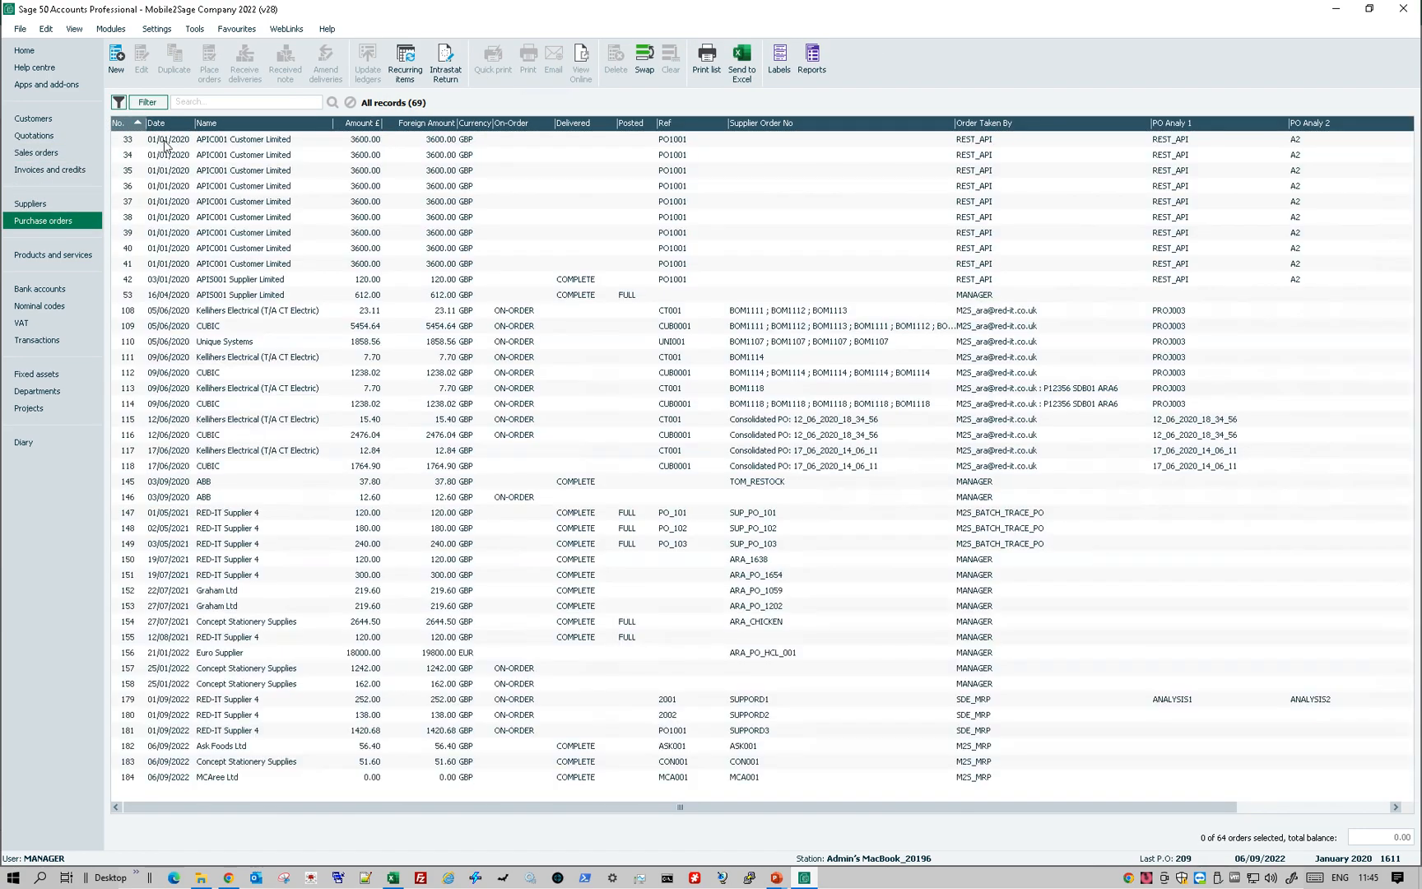
click(164, 145)
click(137, 124)
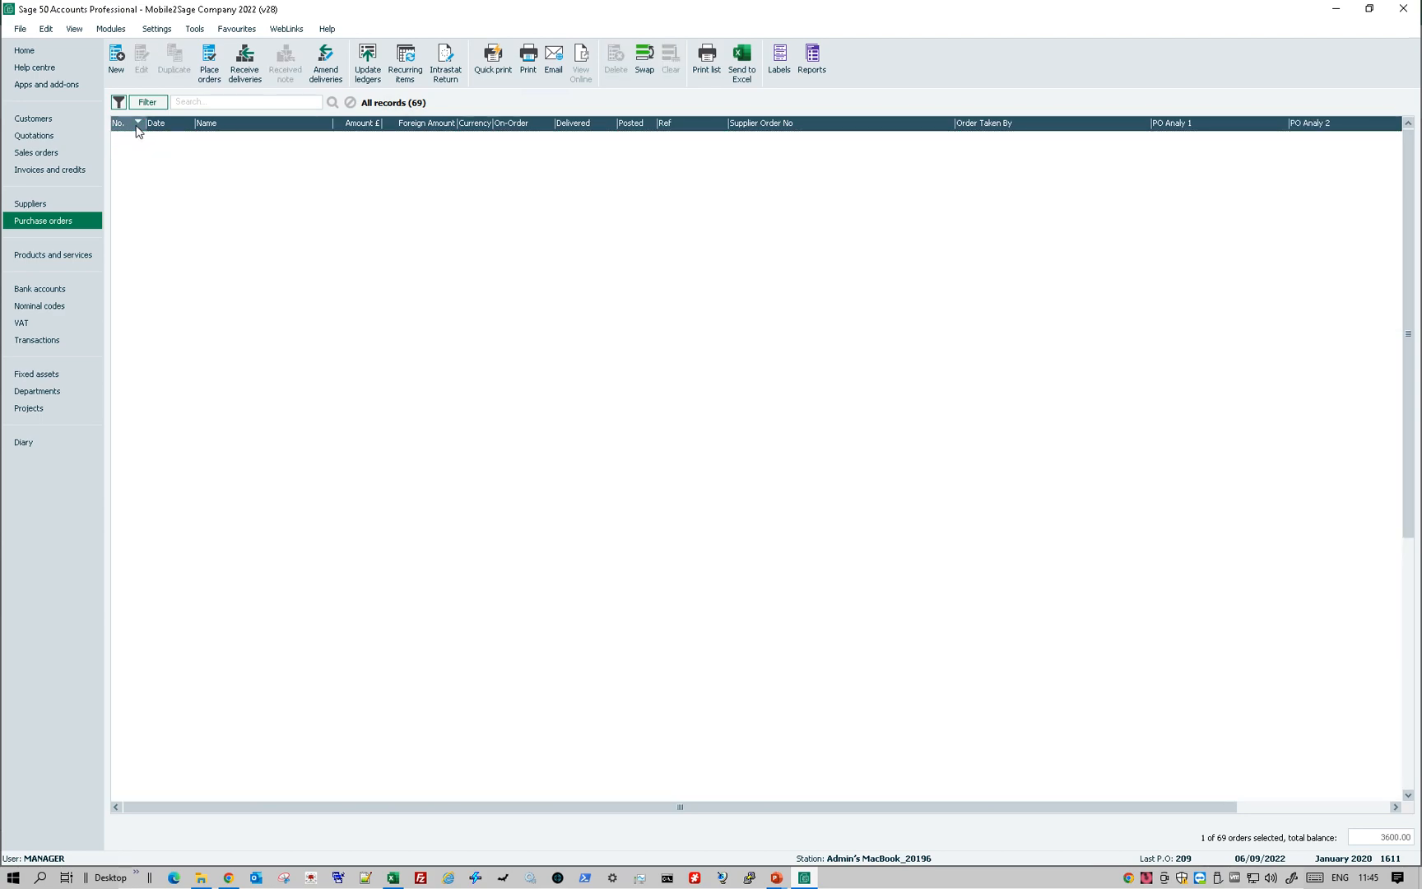
- Select purchase orders 214 through 210 in the list and open them as Product Purchase Order records
click(161, 139)
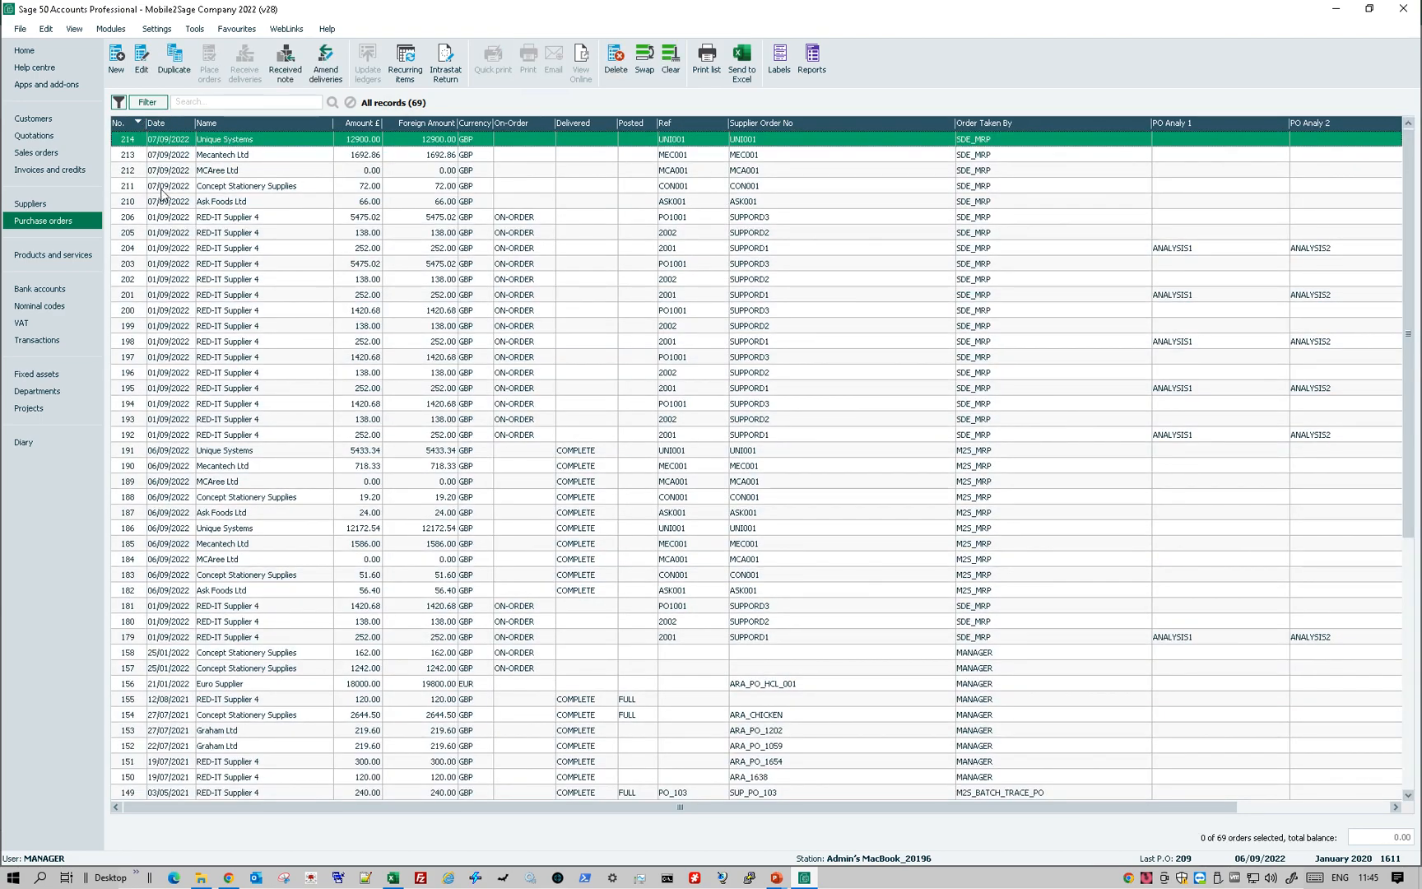
shift+click(162, 204)
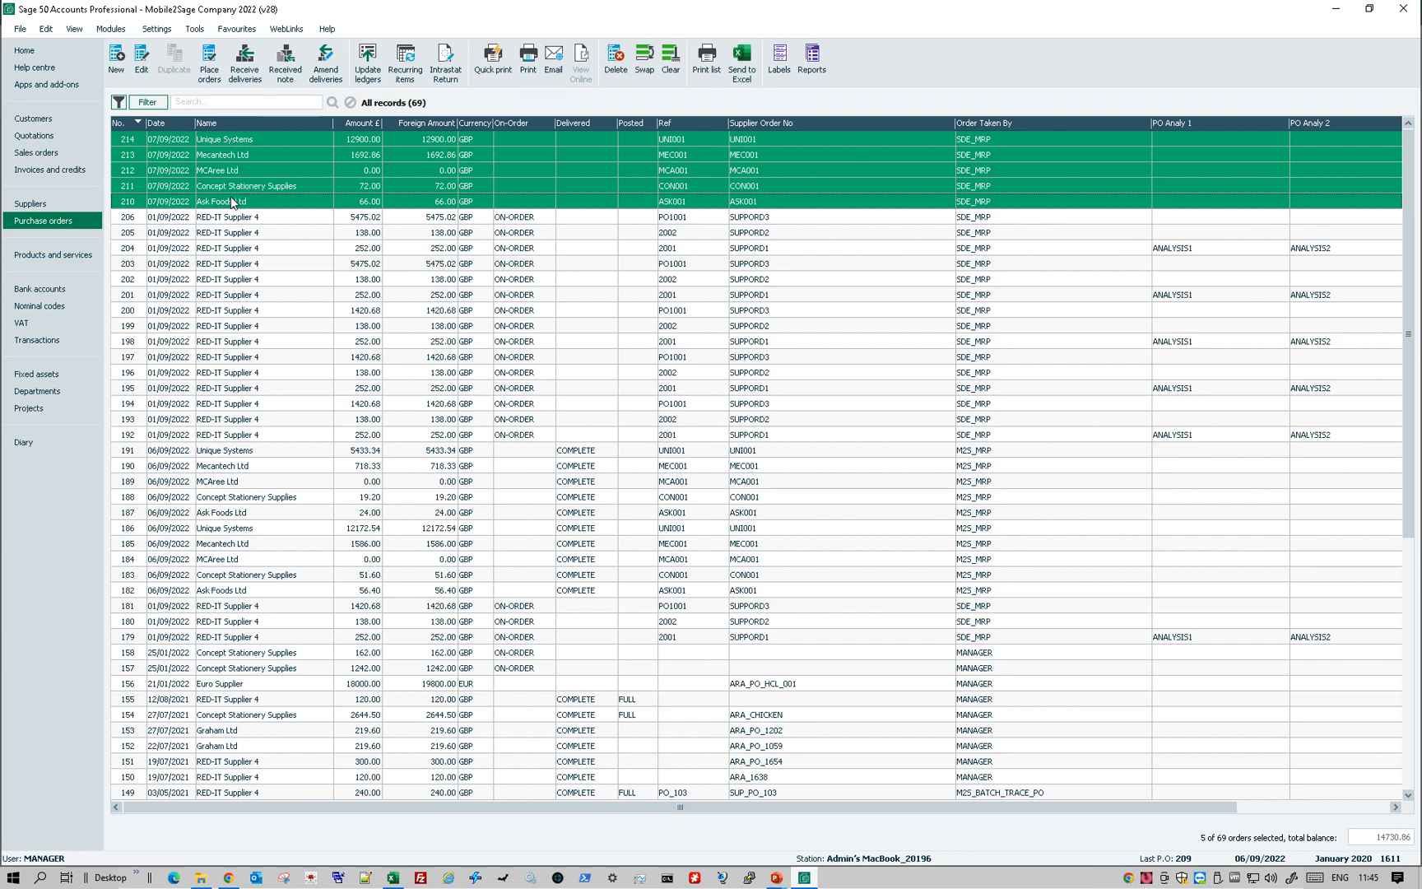
click(141, 57)
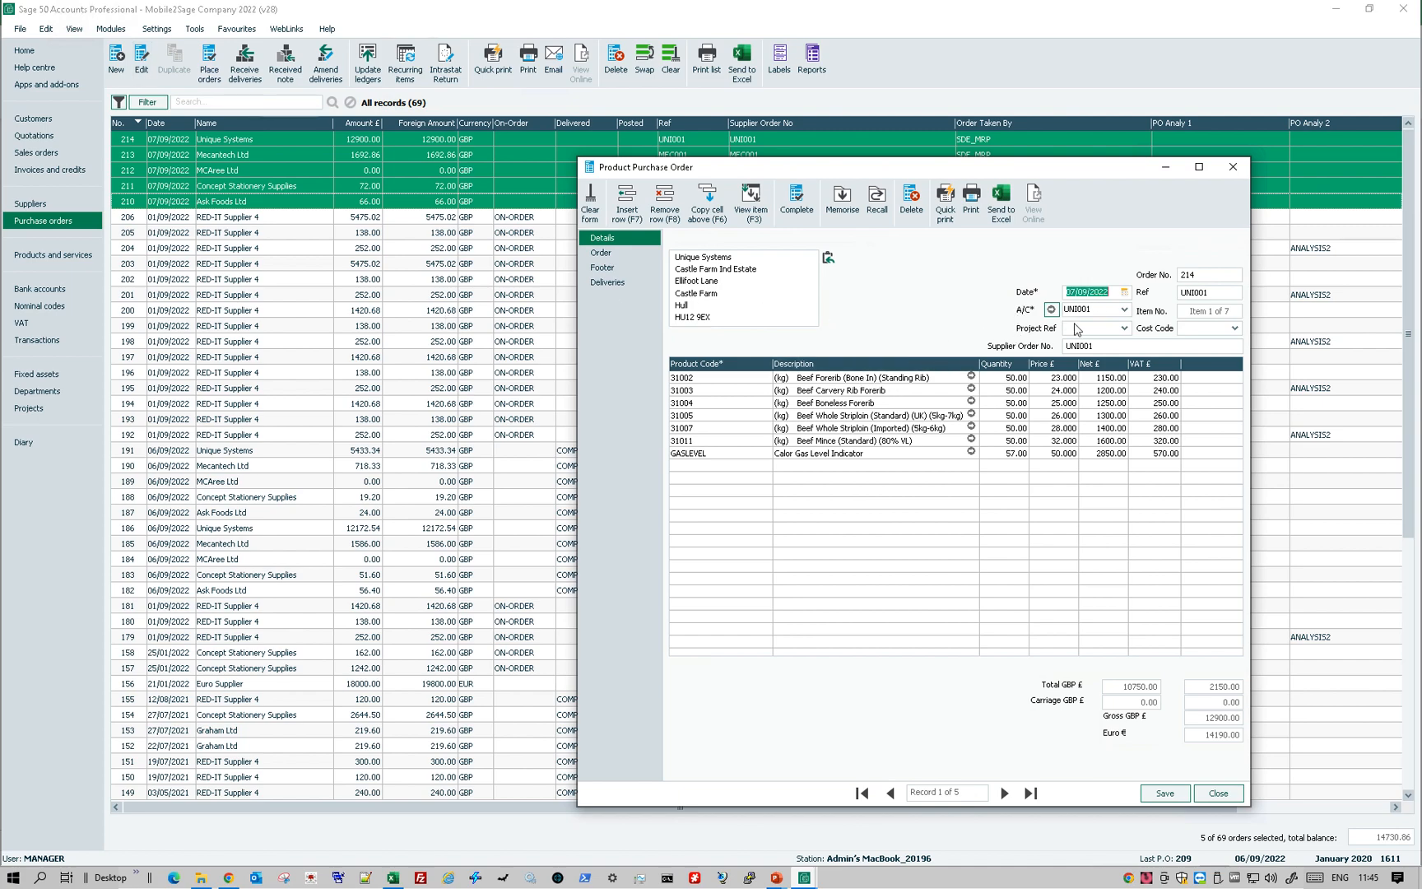
- Review the product lines and quantities of each selected purchase order through order 210, and close the order window
click(1005, 793)
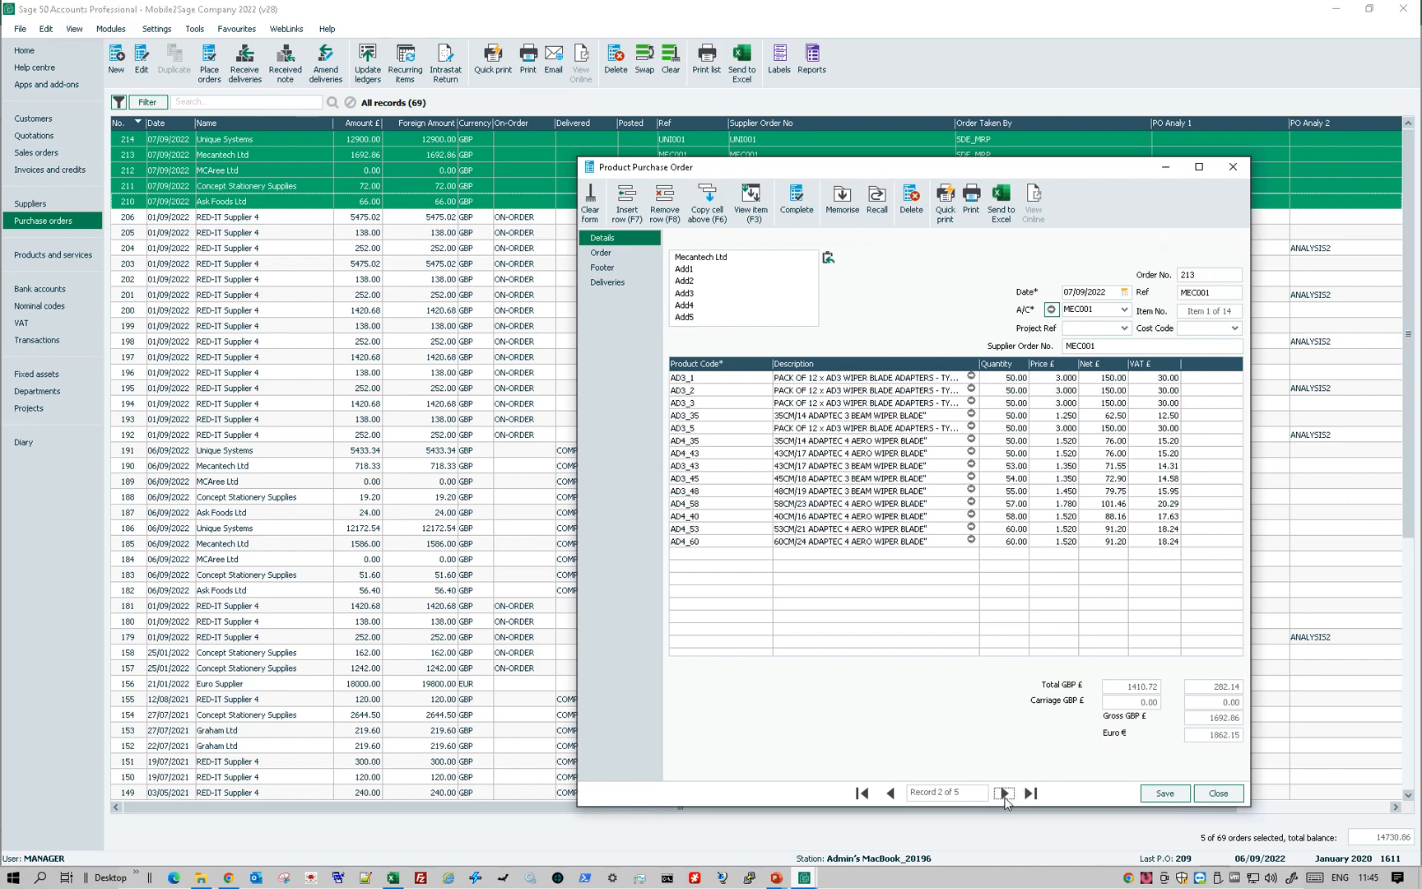
click(1004, 793)
click(1005, 793)
click(1005, 792)
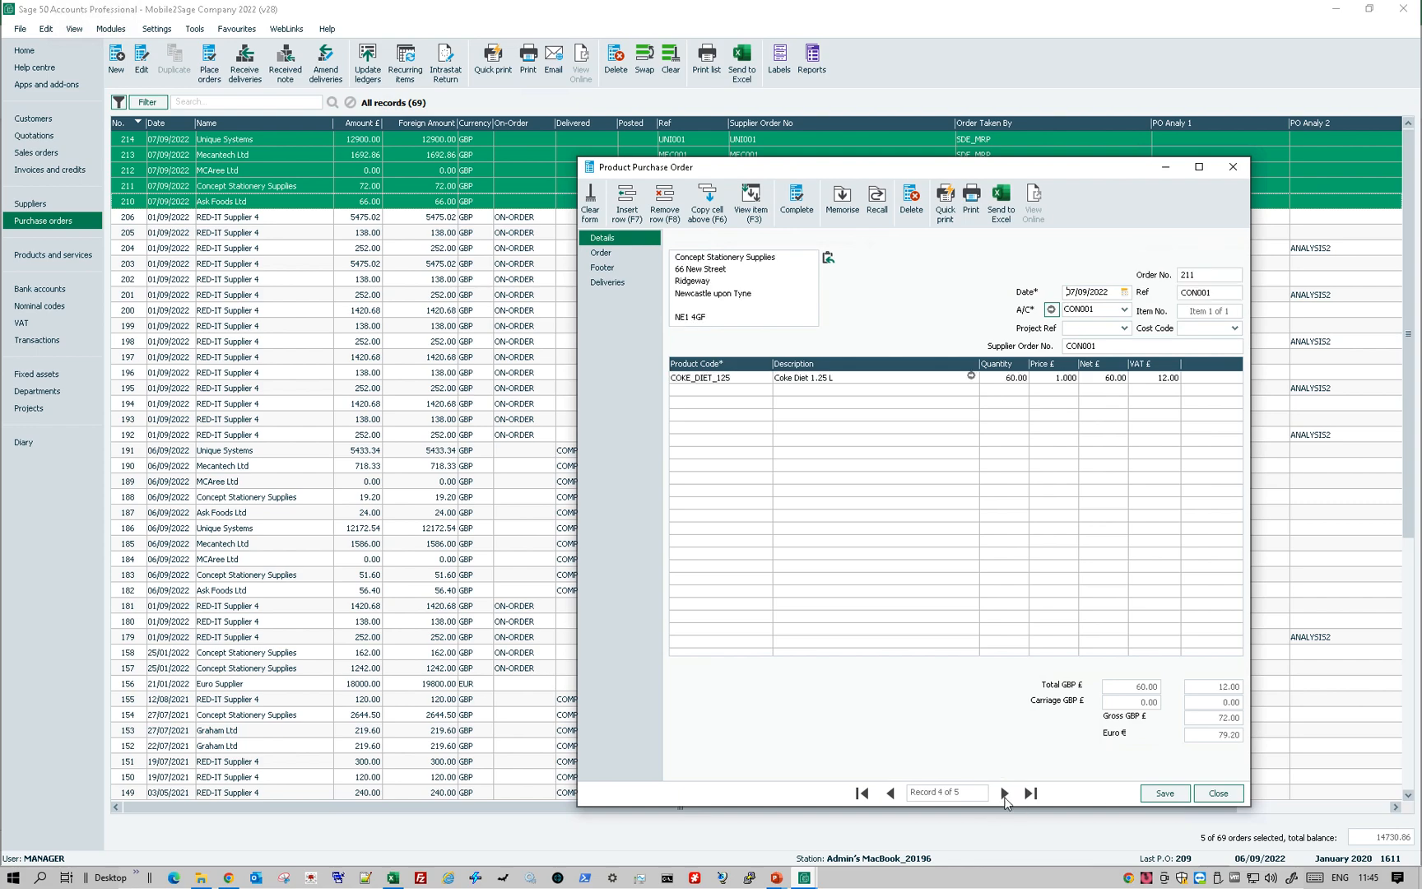
click(1005, 793)
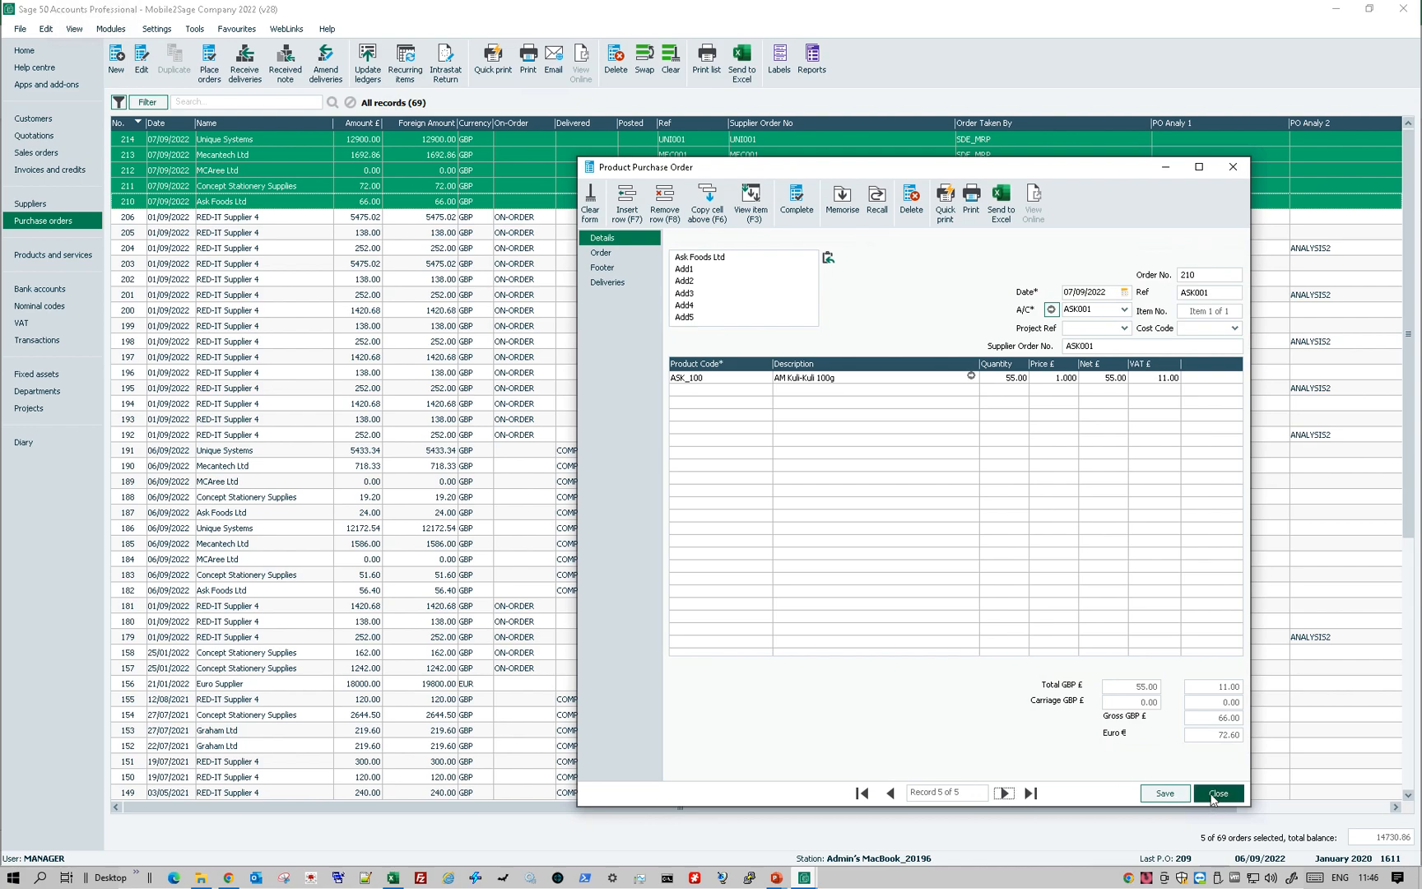
click(1215, 795)
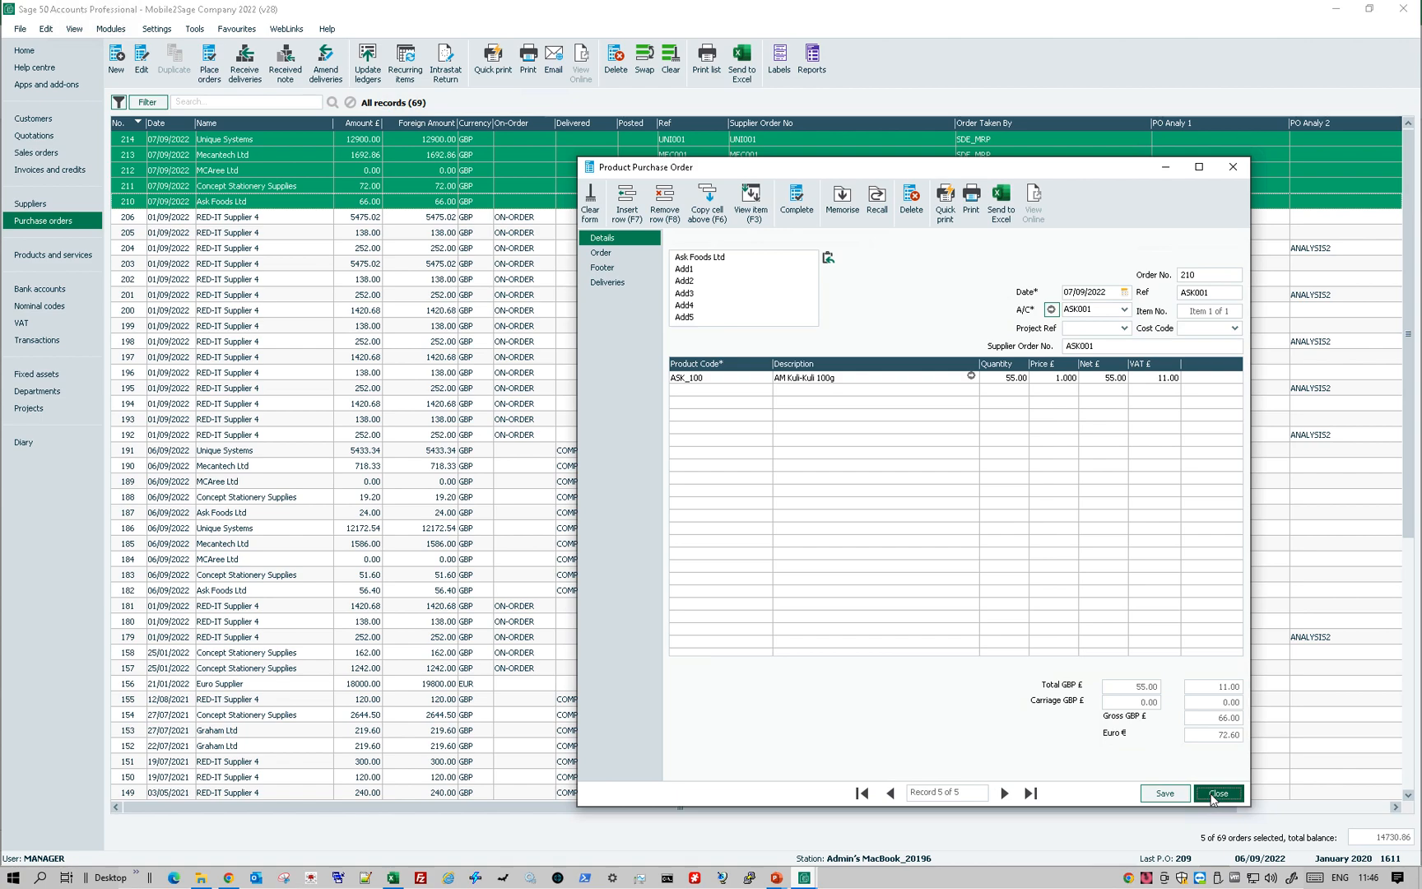
- Switch from Sage 50 Accounts to the sde_mrp_v1.pptx slide show in PowerPoint
key(alt+Tab)
key(alt+Tab)
key(alt+Tab)
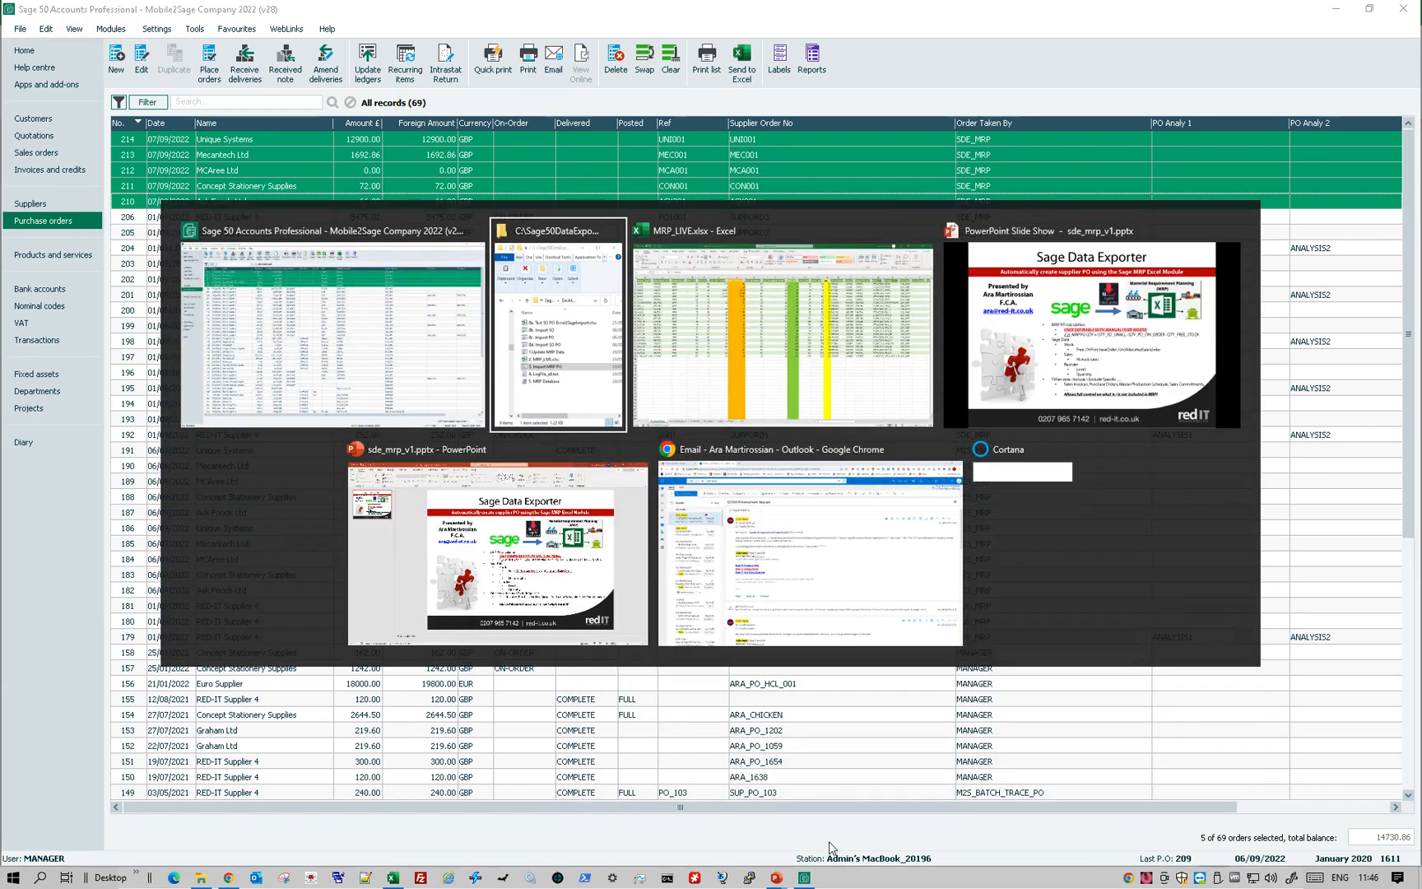